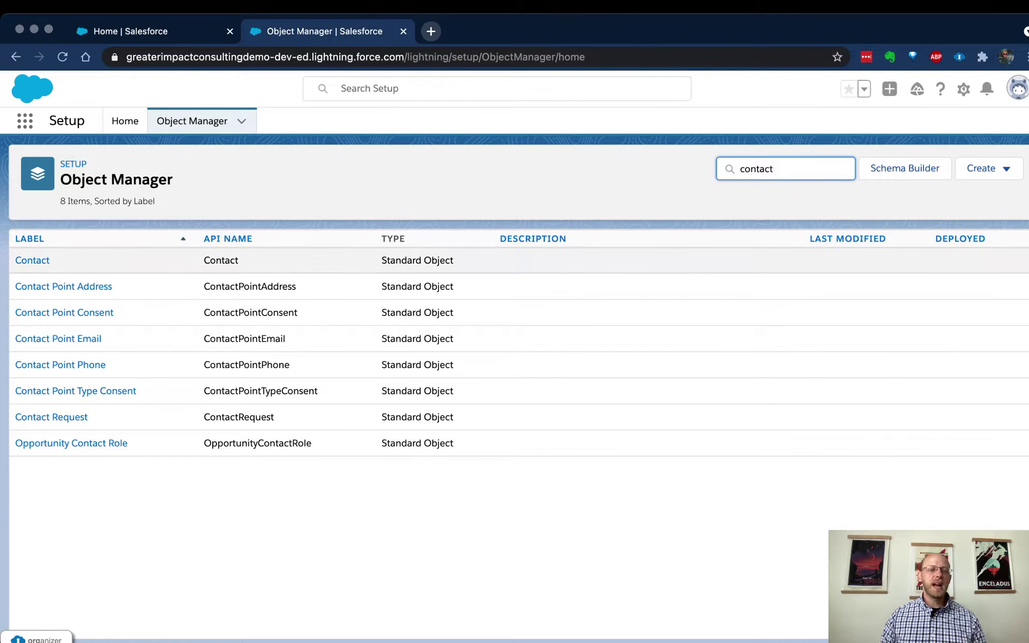
# Step: Start a new custom field on the Contact object with Formula as its data type
pyautogui.click(33, 260)
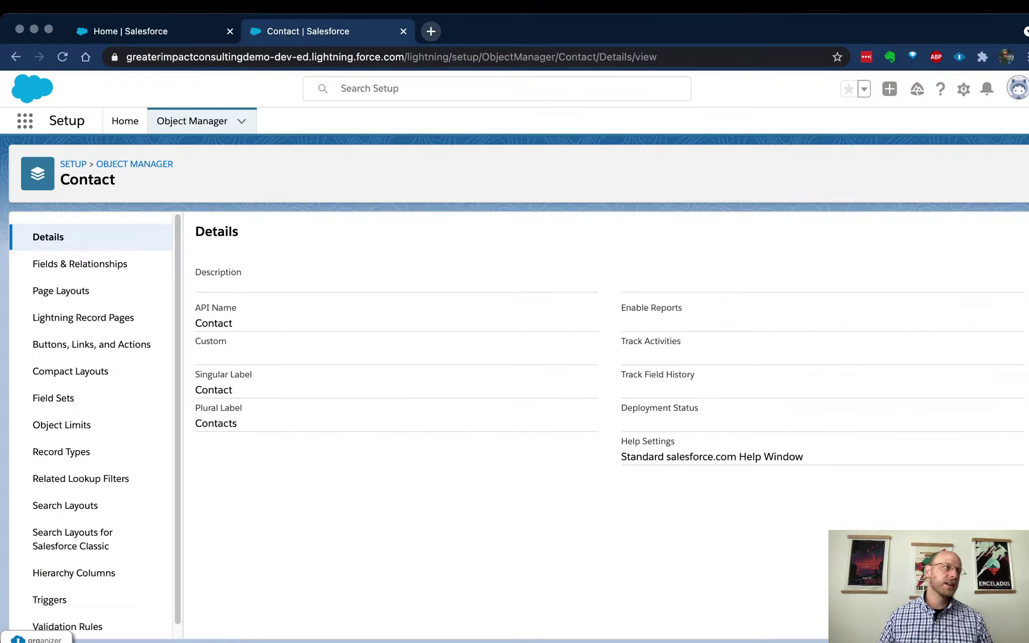
pyautogui.click(80, 263)
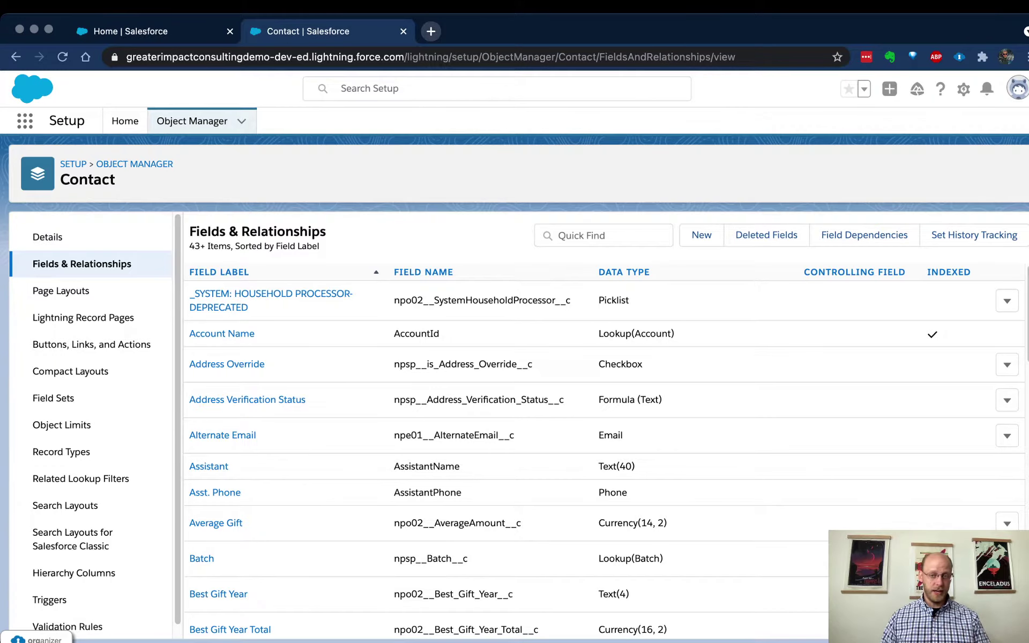
pyautogui.click(701, 235)
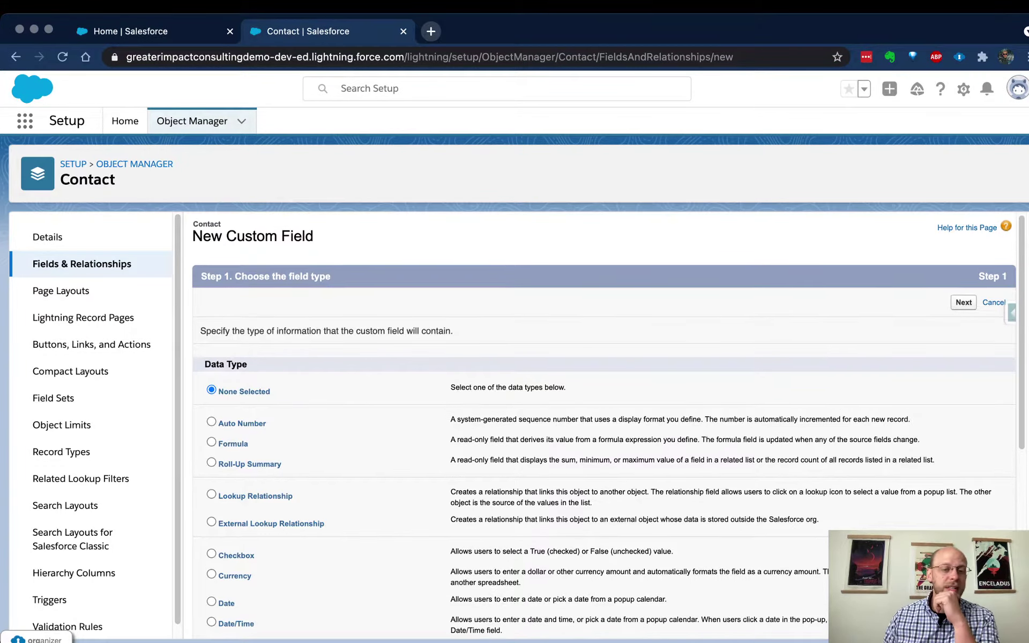
pyautogui.scroll(-3, 604, 423)
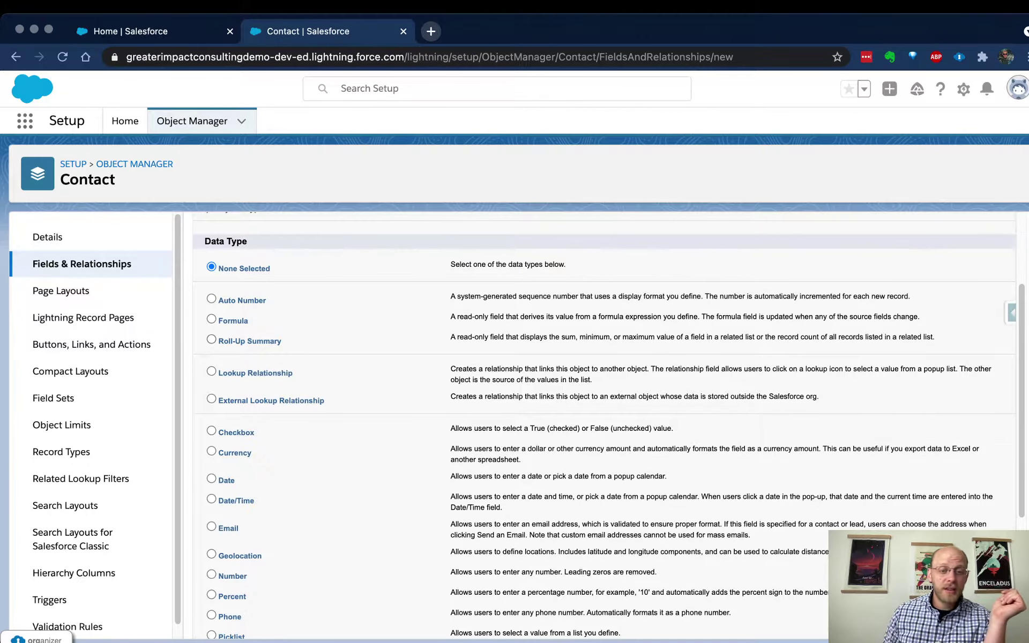
pyautogui.click(211, 319)
pyautogui.scroll(2, 609, 425)
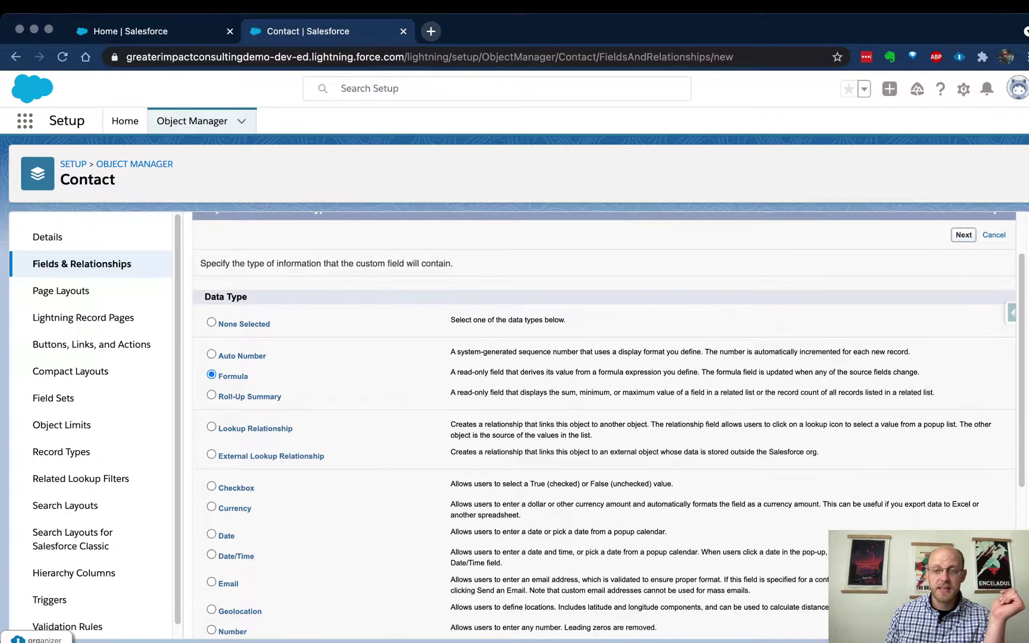
pyautogui.click(963, 234)
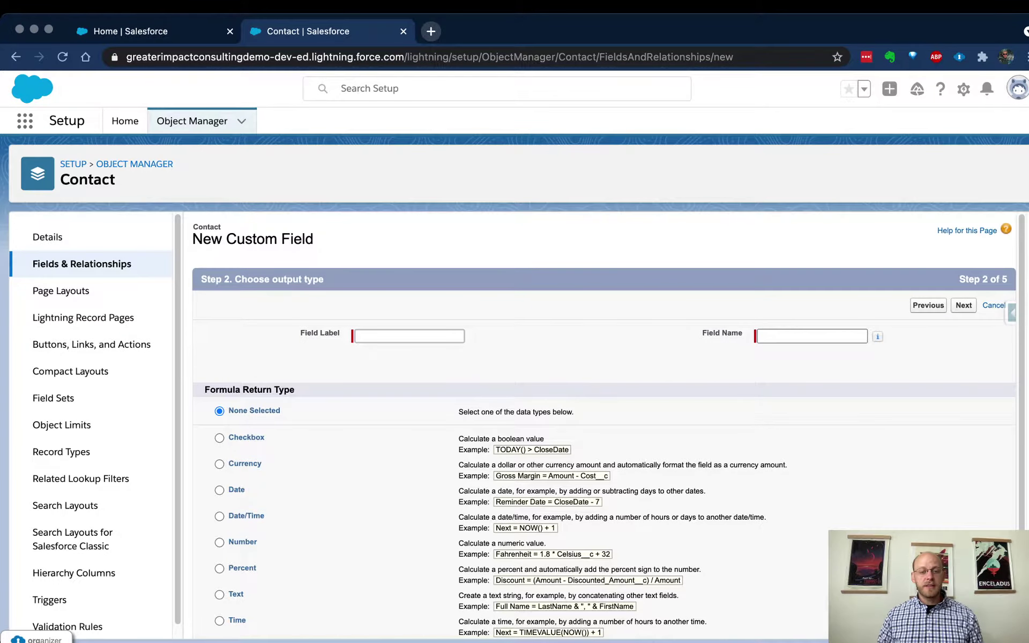
# Step: Label the field Test Formula, choose Text as the formula return type and continue to the formula editor
pyautogui.scroll(-2, 609, 423)
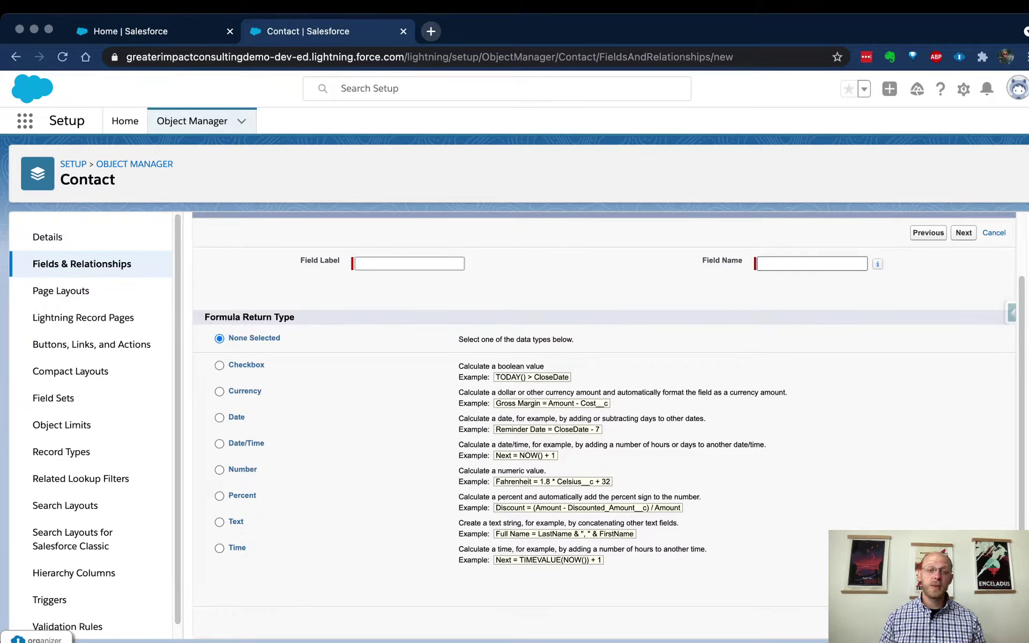
pyautogui.write('Test Formula')
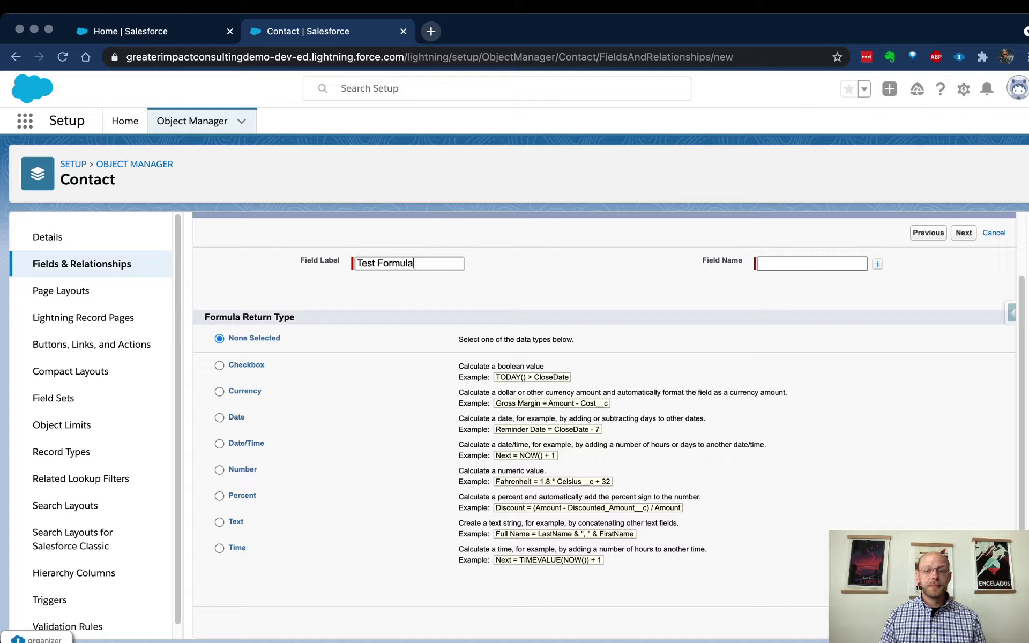
pyautogui.press('Tab')
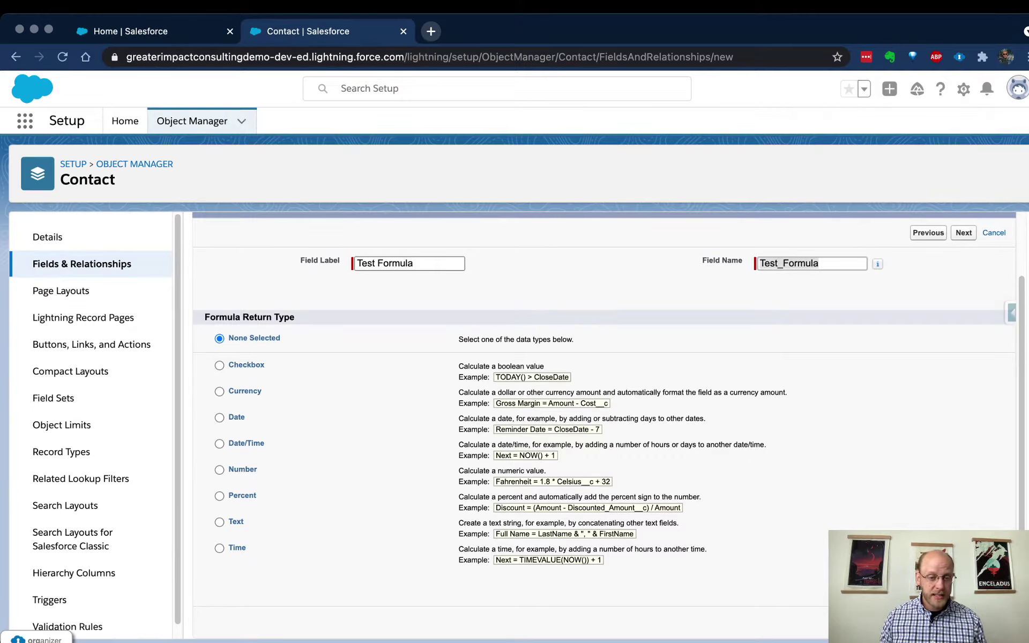
pyautogui.click(219, 522)
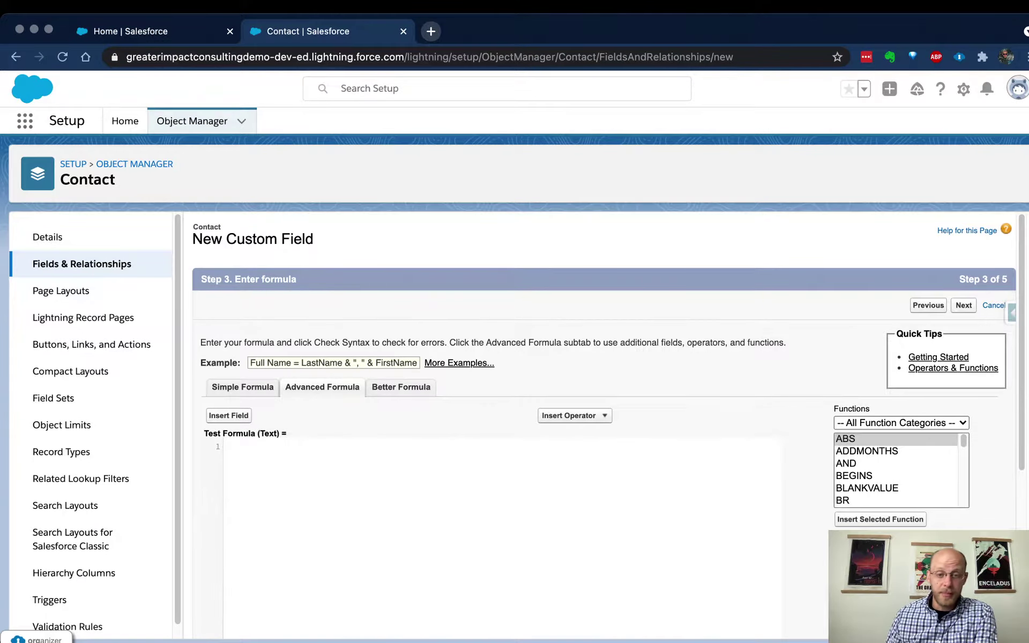
# Step: Look up the description of the ADDMONTHS function and browse the rest of the available formula functions
pyautogui.scroll(-3, 603, 429)
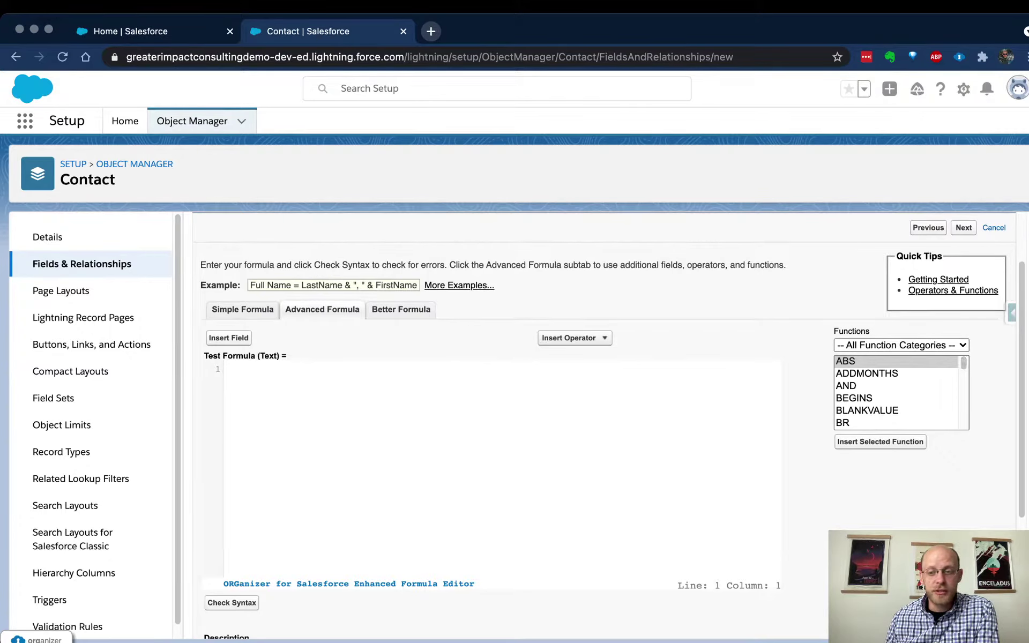
pyautogui.click(867, 374)
pyautogui.scroll(-2, 896, 392)
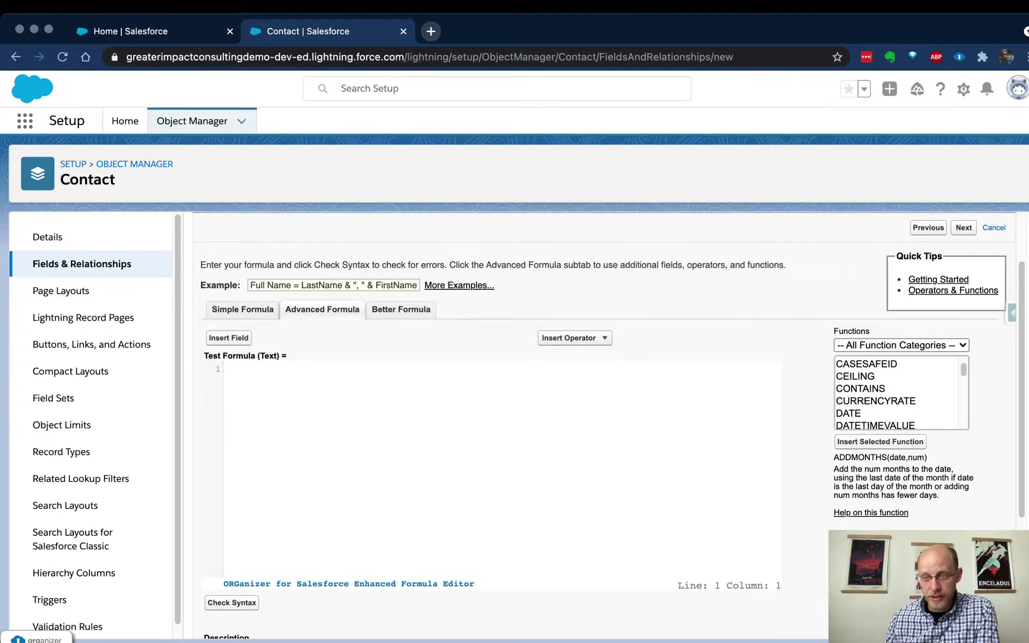
pyautogui.scroll(-15, 900, 393)
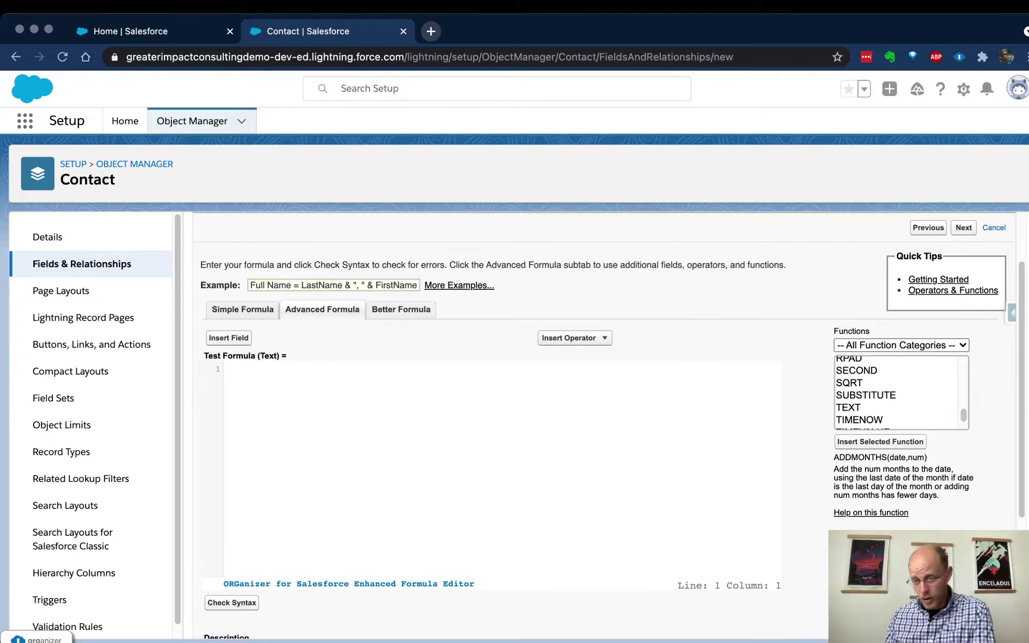
pyautogui.scroll(-4, 900, 393)
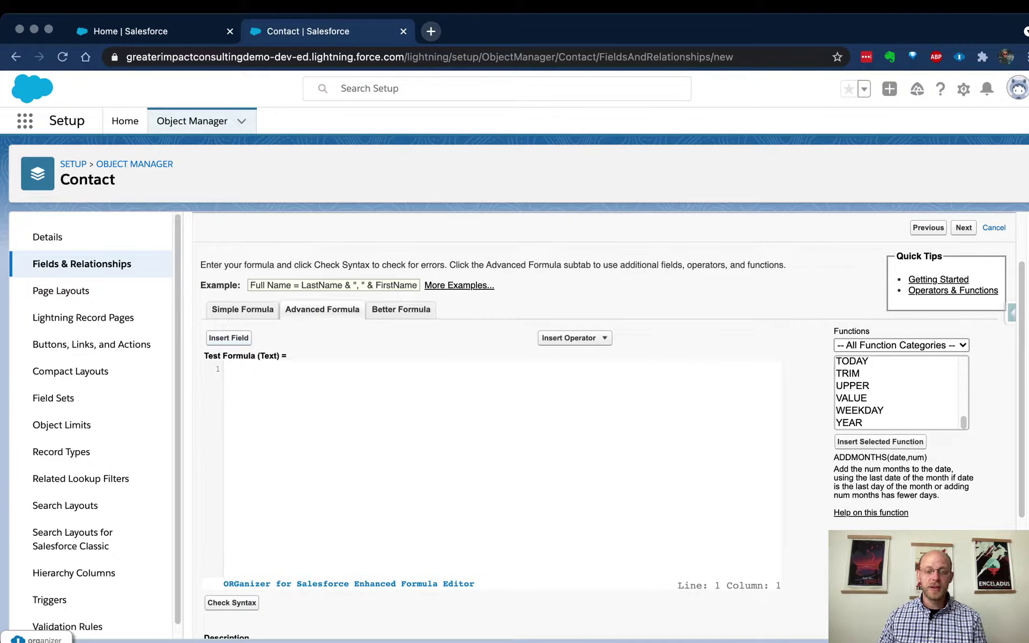
# Step: Browse the Contact fields available for insertion, comparing the Household and Account lookup fields with their related-record entries
pyautogui.click(227, 369)
pyautogui.click(229, 338)
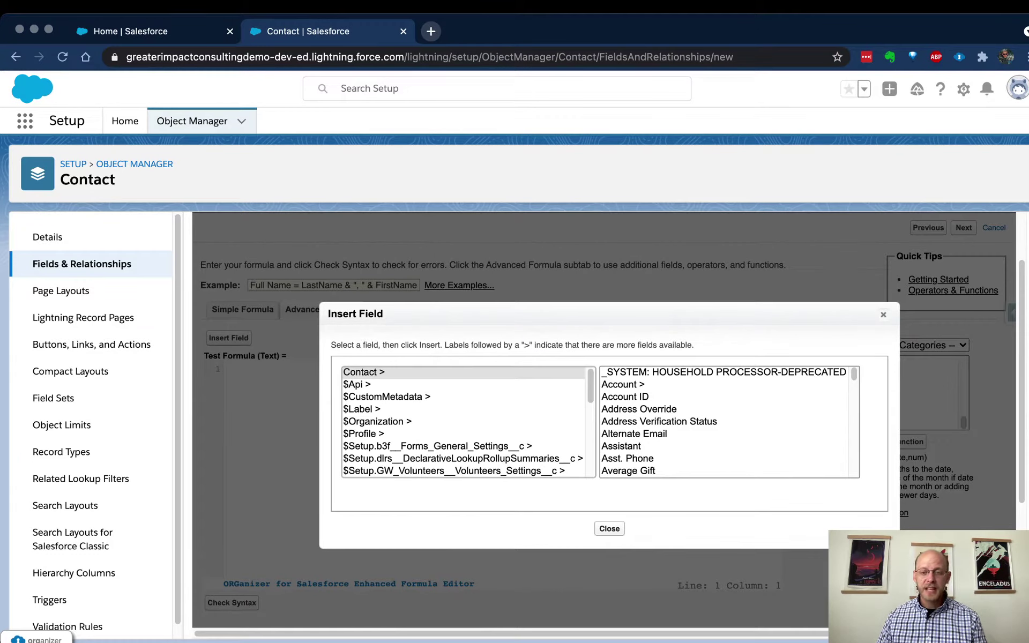
pyautogui.scroll(-10, 729, 421)
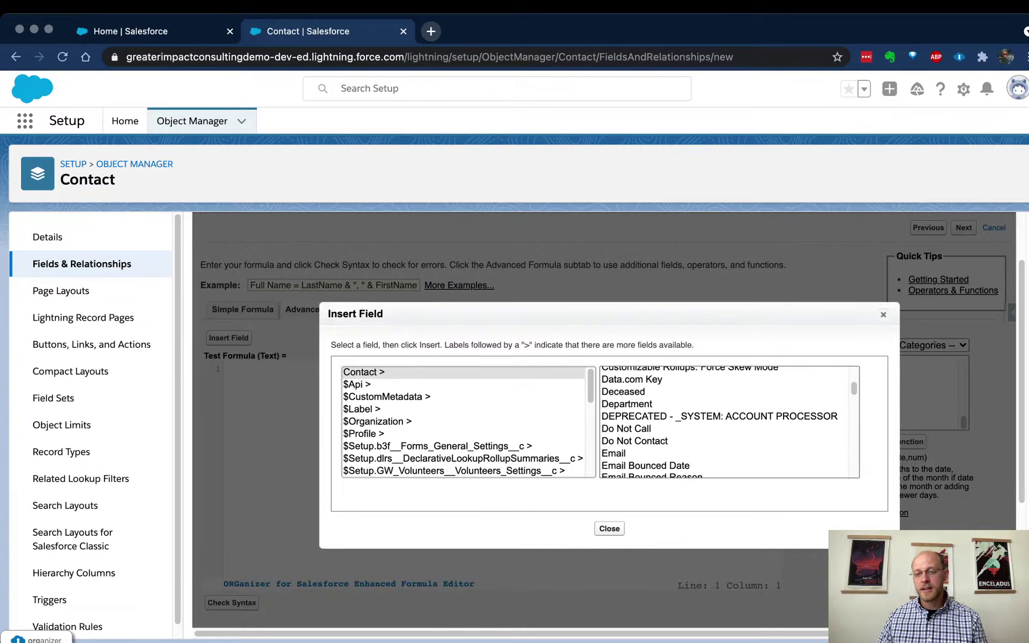
pyautogui.scroll(-10, 729, 421)
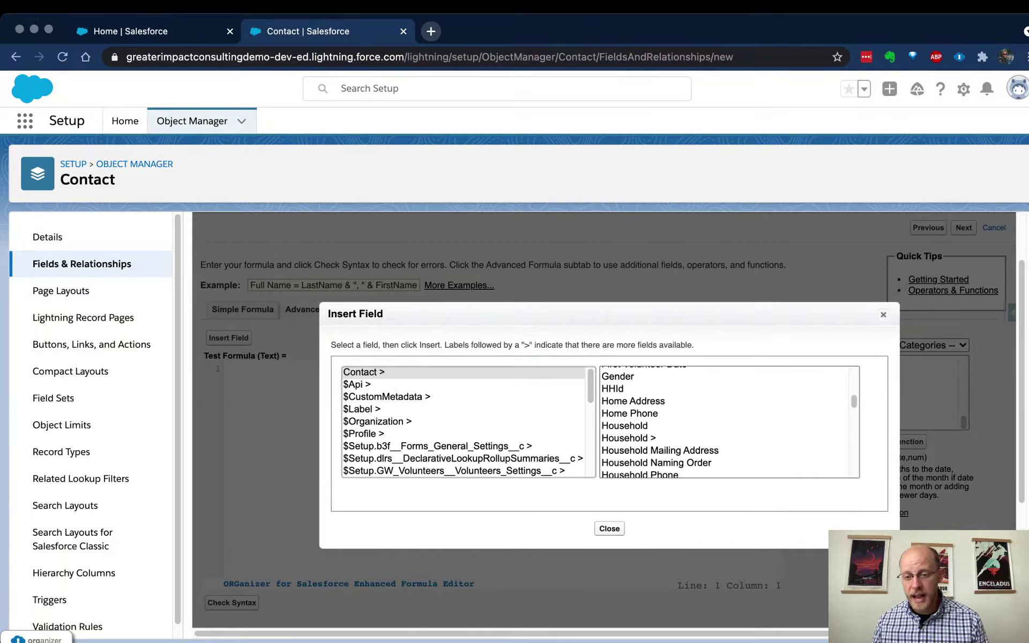
pyautogui.click(629, 438)
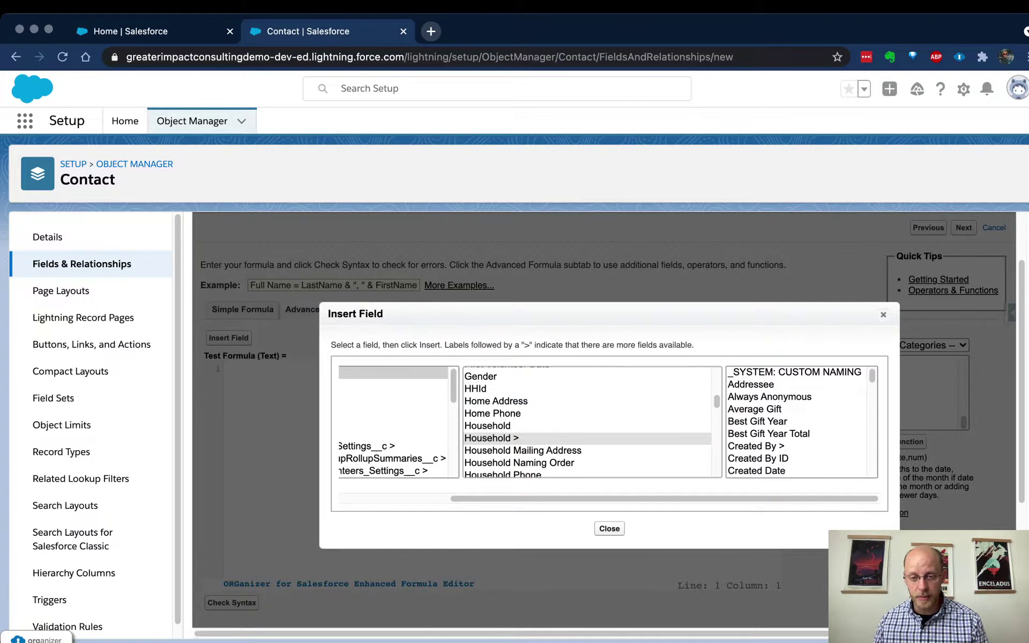
pyautogui.click(535, 426)
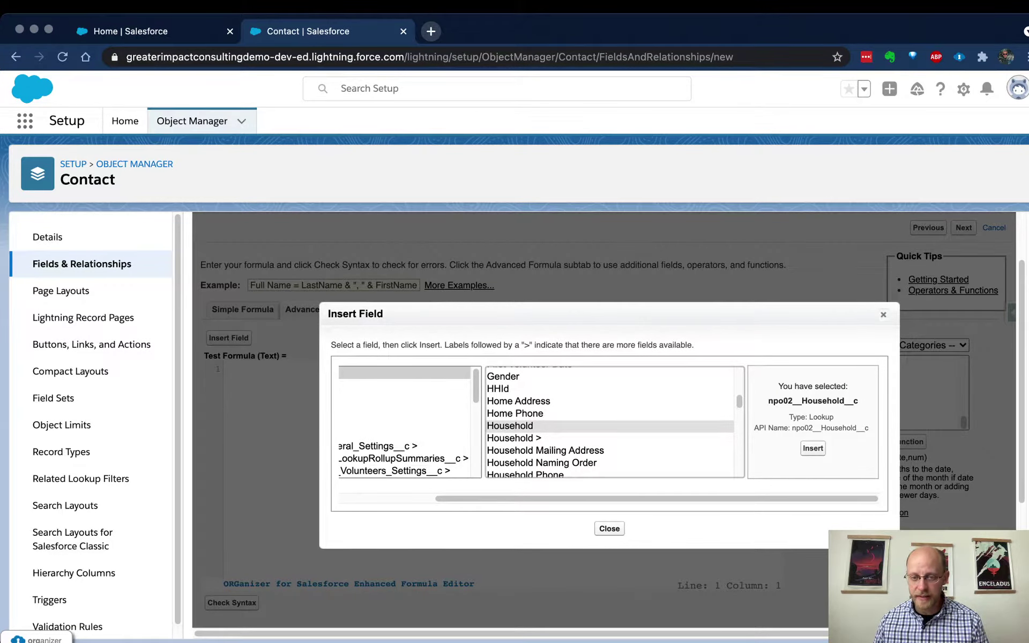
pyautogui.scroll(10, 611, 422)
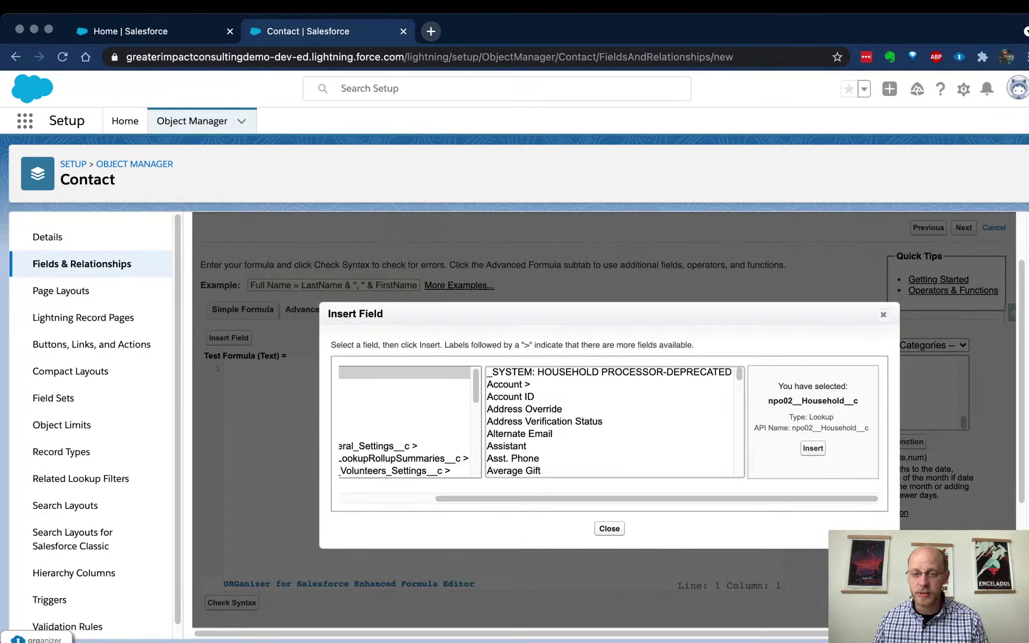
pyautogui.click(508, 384)
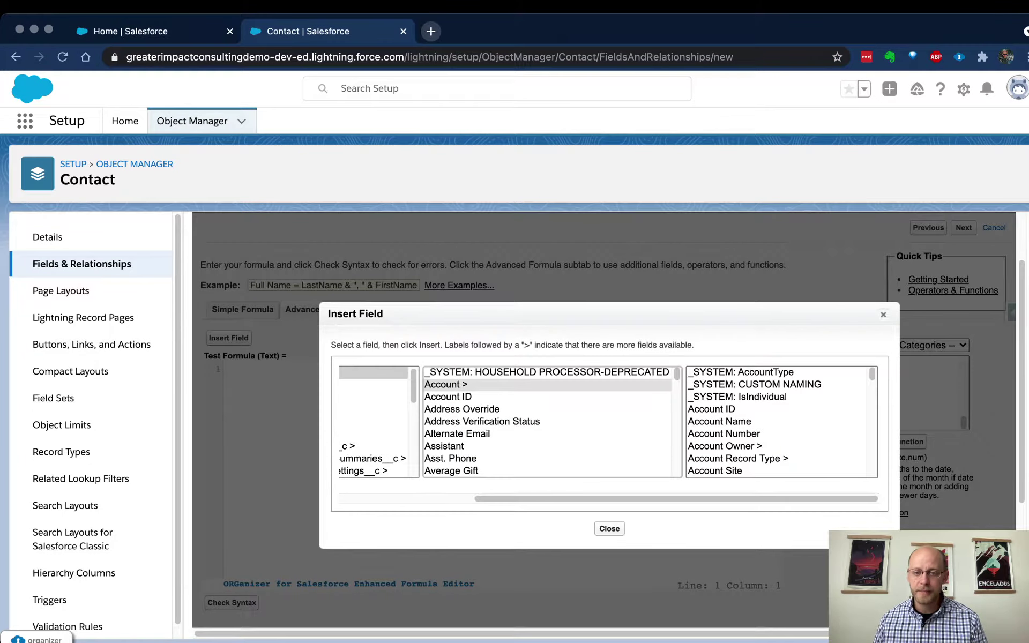
pyautogui.click(448, 396)
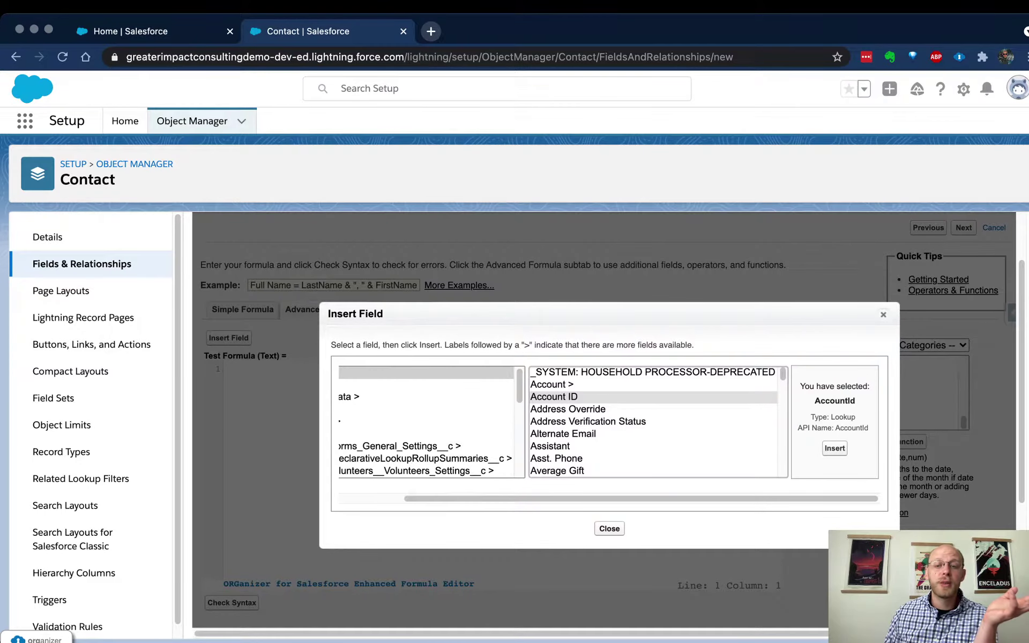
# Step: Insert the First Name field of the account's Primary Contact into the formula through the Account relationship
pyautogui.click(552, 384)
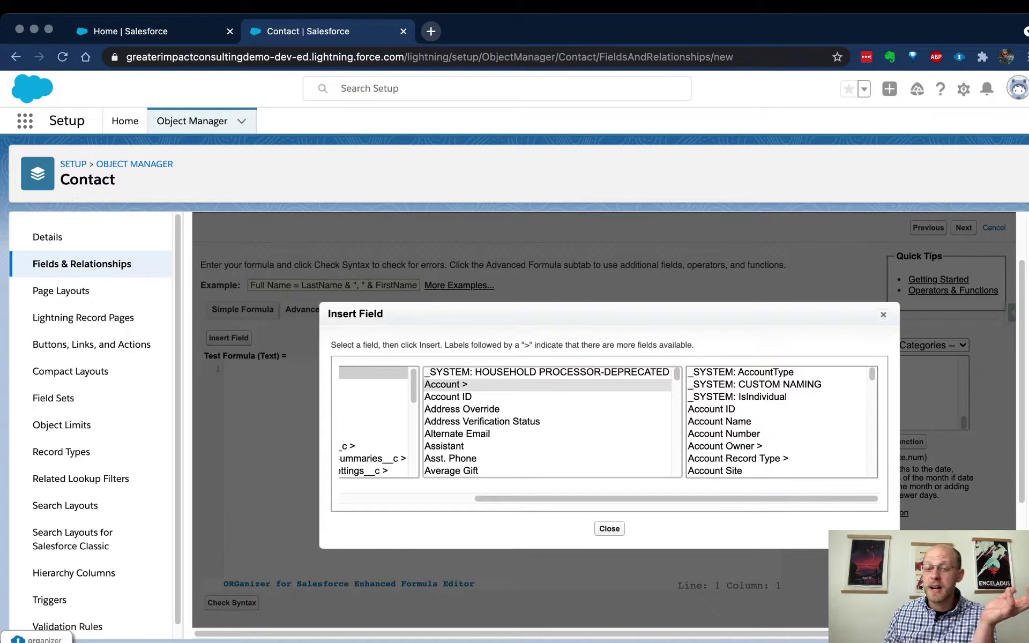
pyautogui.click(719, 422)
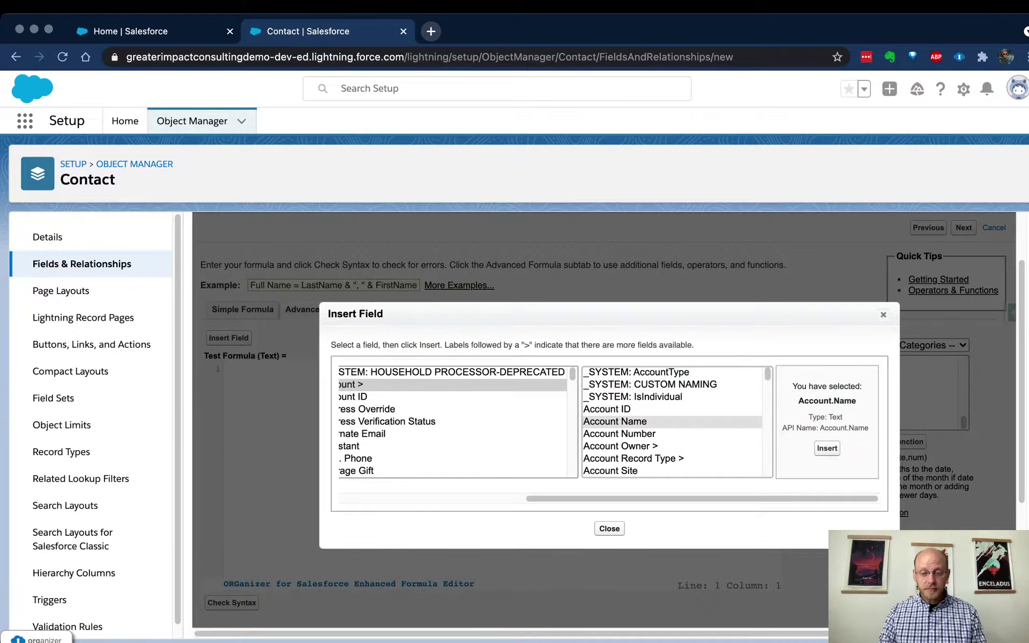
pyautogui.write('pr')
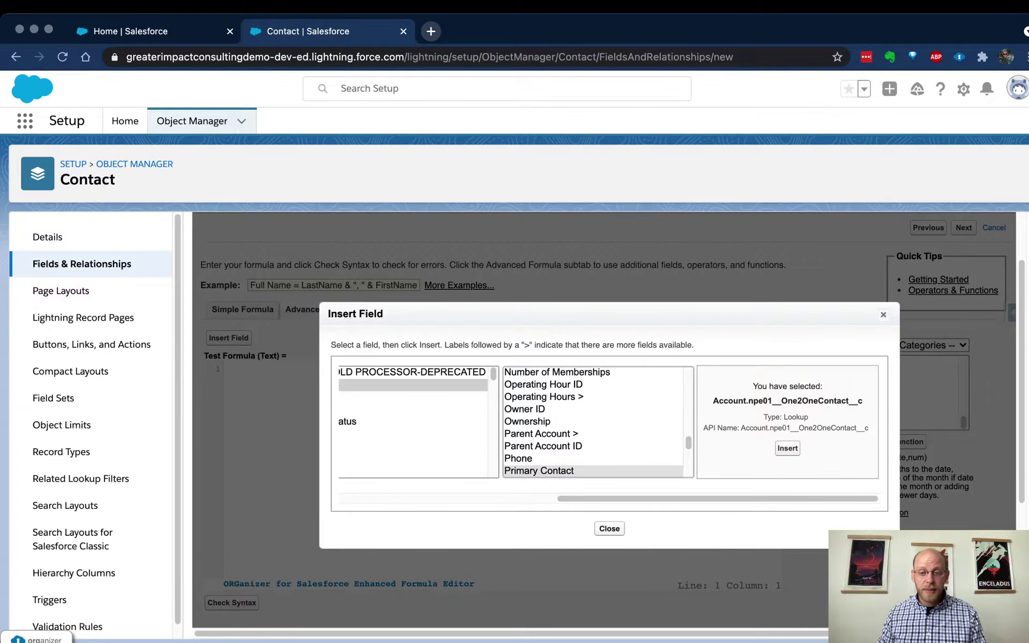
pyautogui.scroll(-1, 557, 451)
pyautogui.click(543, 450)
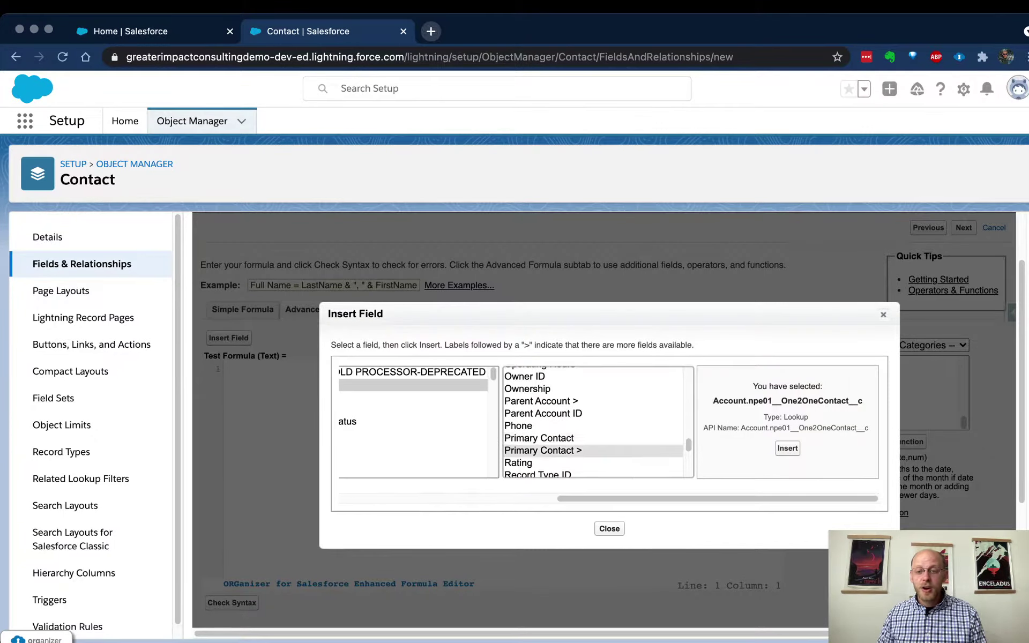
pyautogui.click(677, 422)
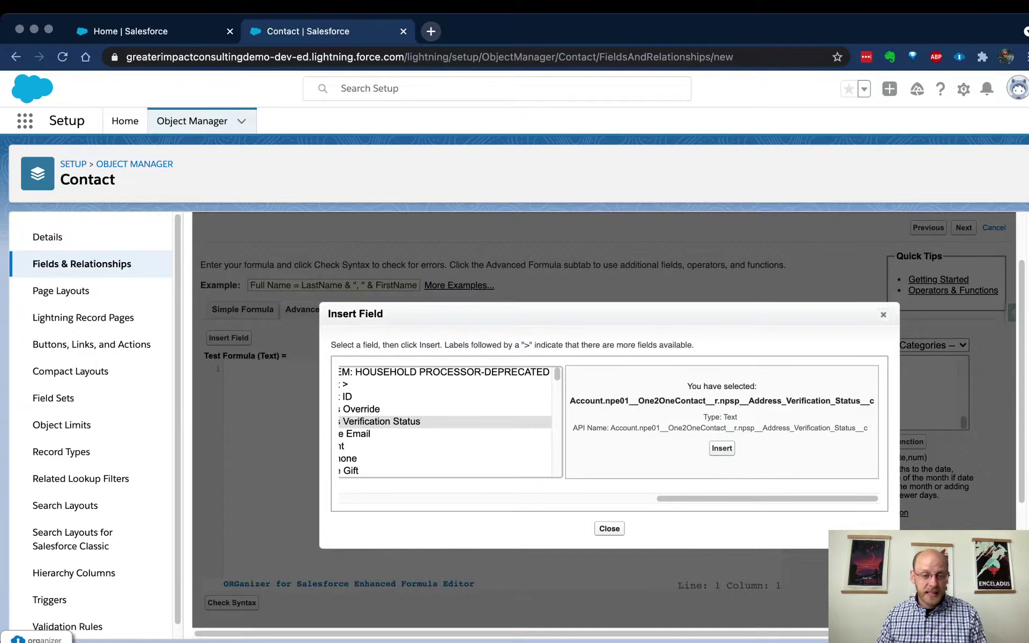
pyautogui.write('f')
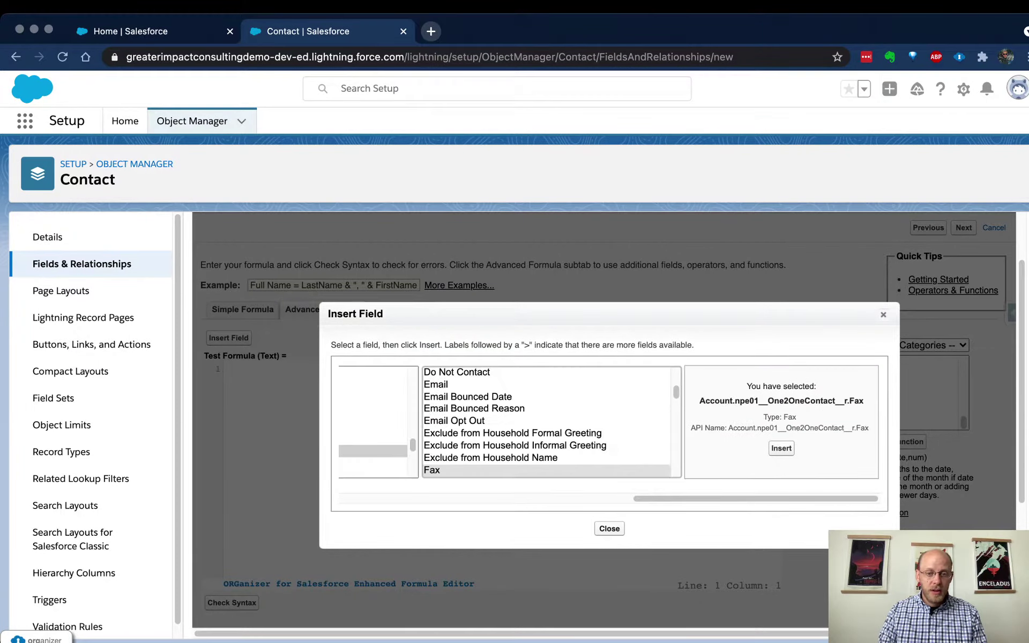
pyautogui.scroll(-3, 547, 422)
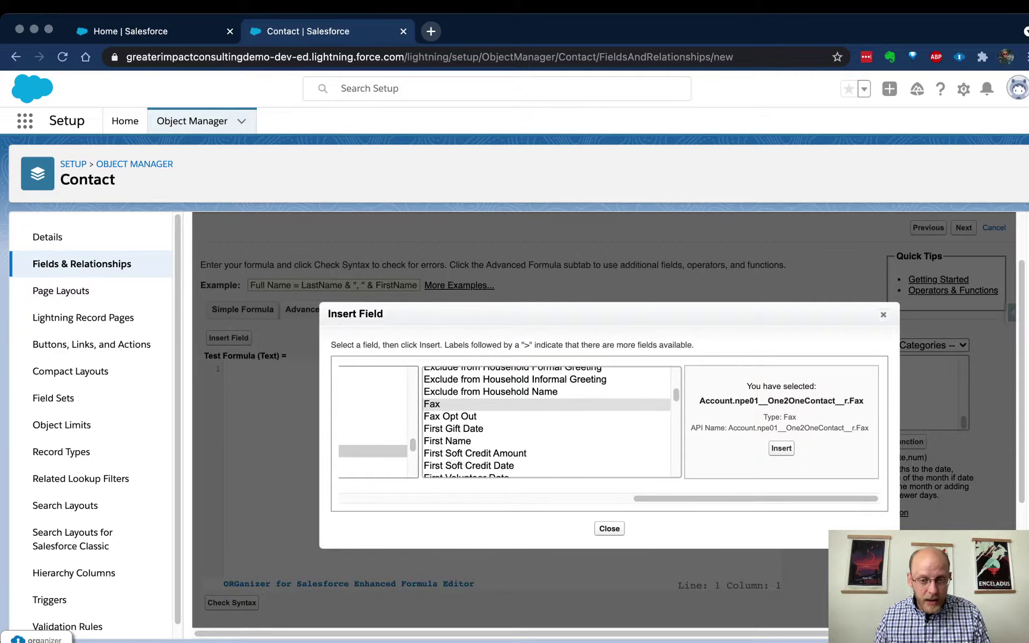
pyautogui.click(447, 441)
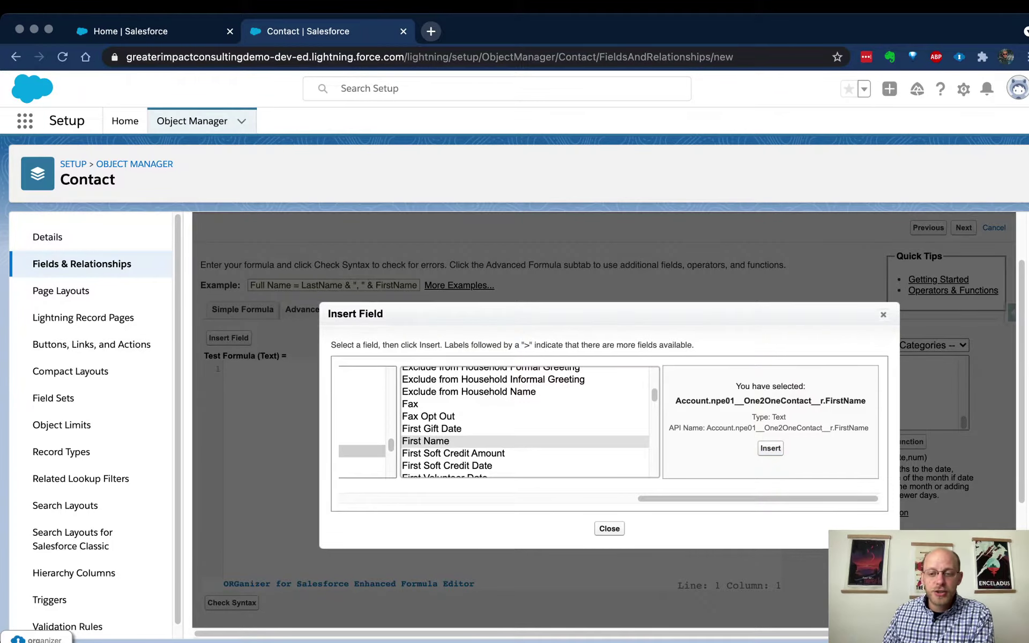
pyautogui.click(770, 448)
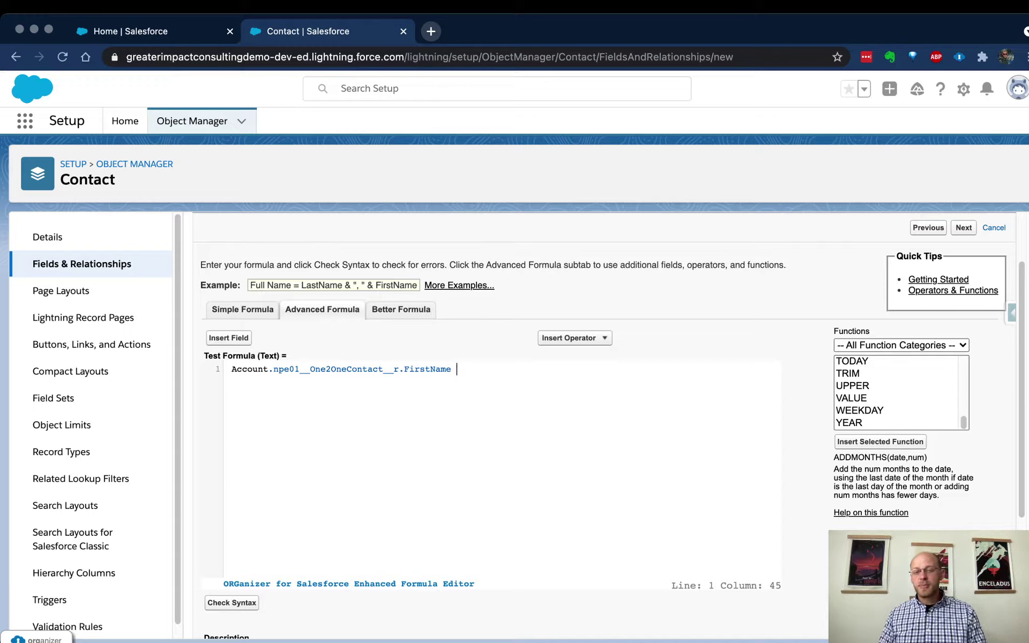
# Step: Open an IF function before the primary contact's first name in the formula and add an equals operator after it
pyautogui.click(227, 369)
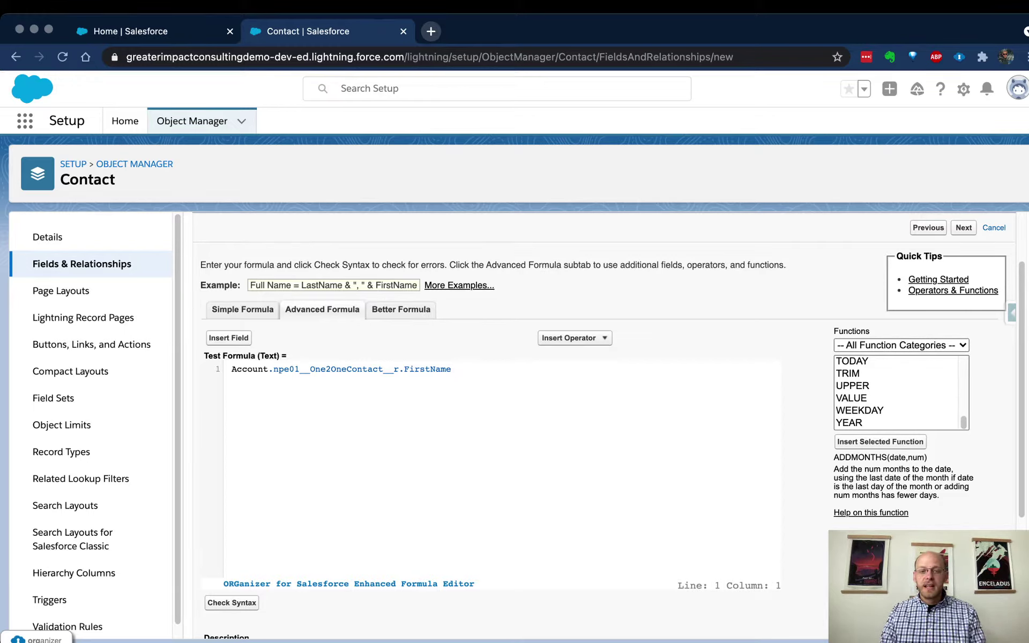
pyautogui.write('if(')
pyautogui.click(472, 369)
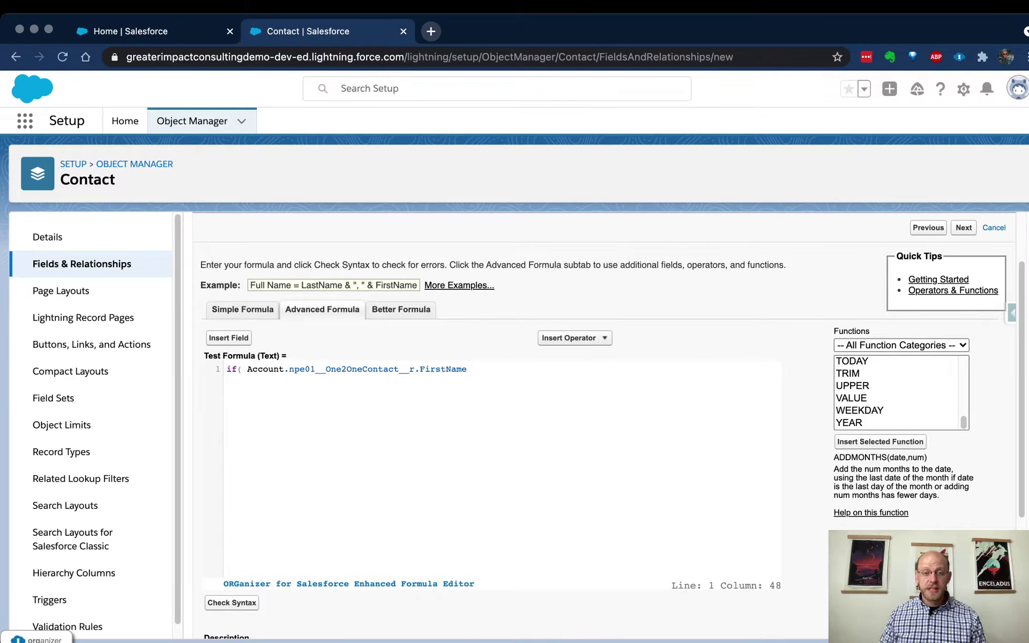
pyautogui.write('=')
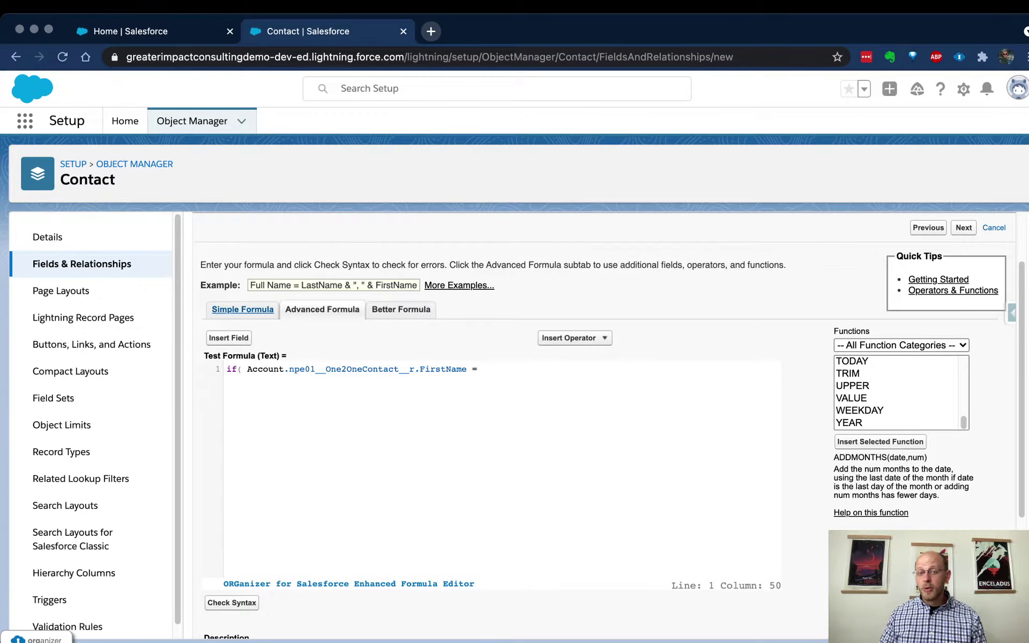
# Step: Insert the Contact's own First Name field as the second side of the IF comparison
pyautogui.click(228, 338)
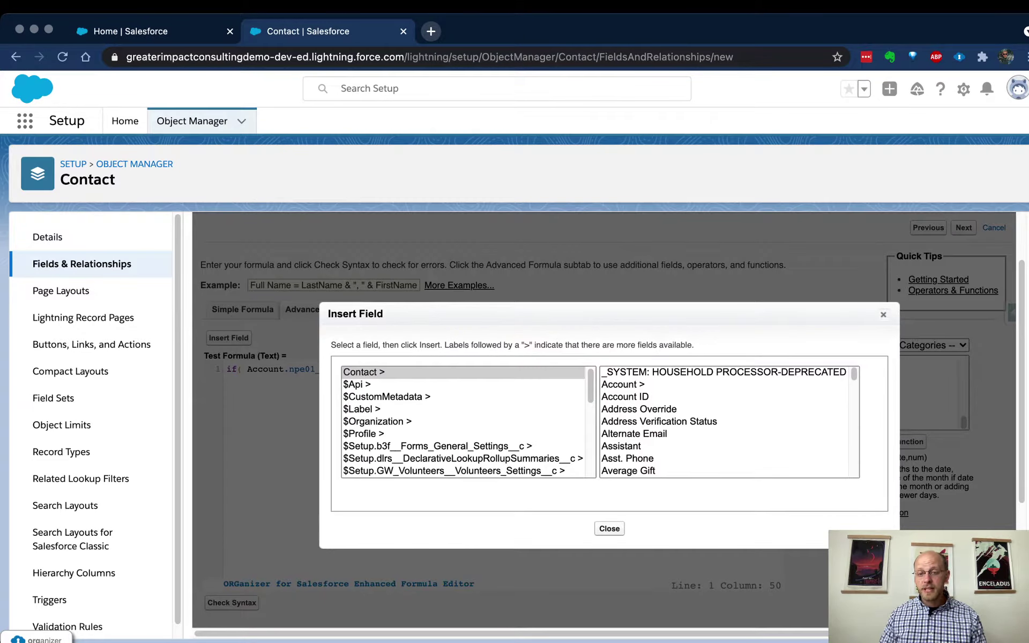
pyautogui.click(659, 421)
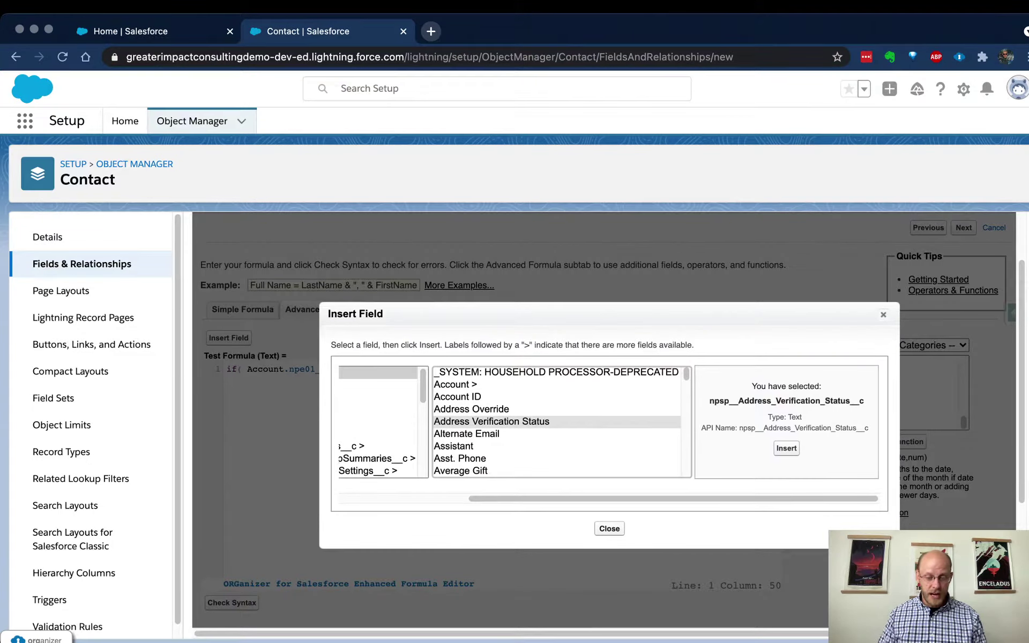
pyautogui.write('first n')
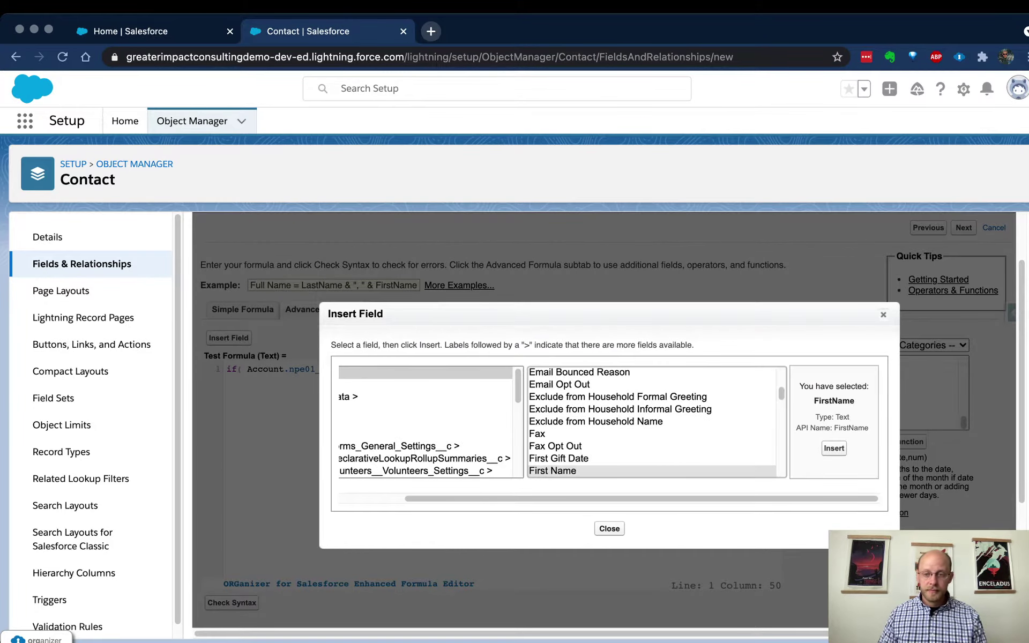
pyautogui.click(833, 448)
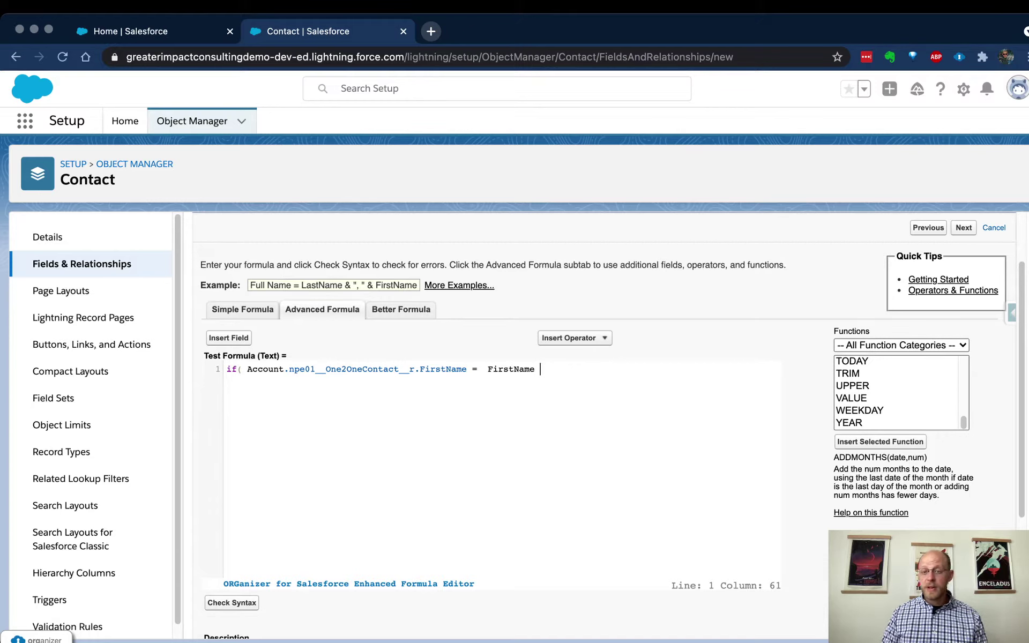
# Step: Add "It looks like this is the primary contact" as the IF function's value when the comparison is true
pyautogui.write(',')
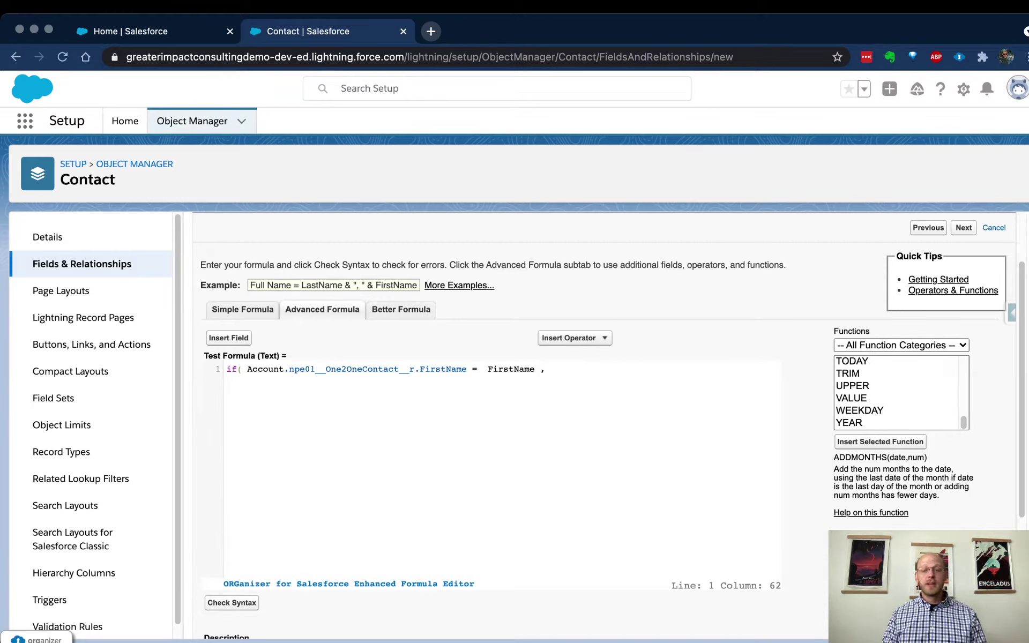
pyautogui.write('"')
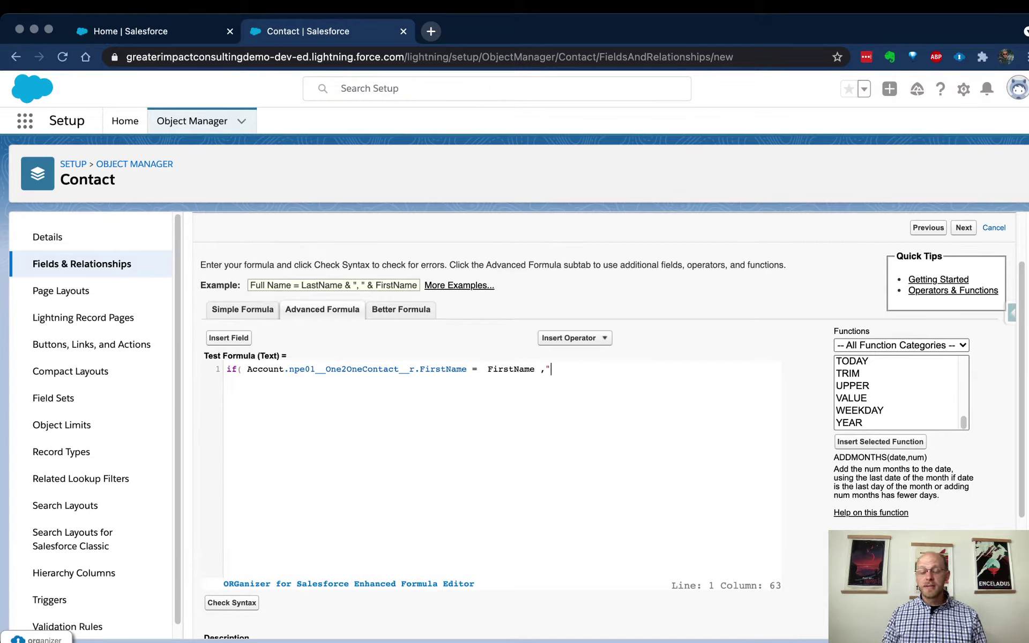
pyautogui.write('It looks li')
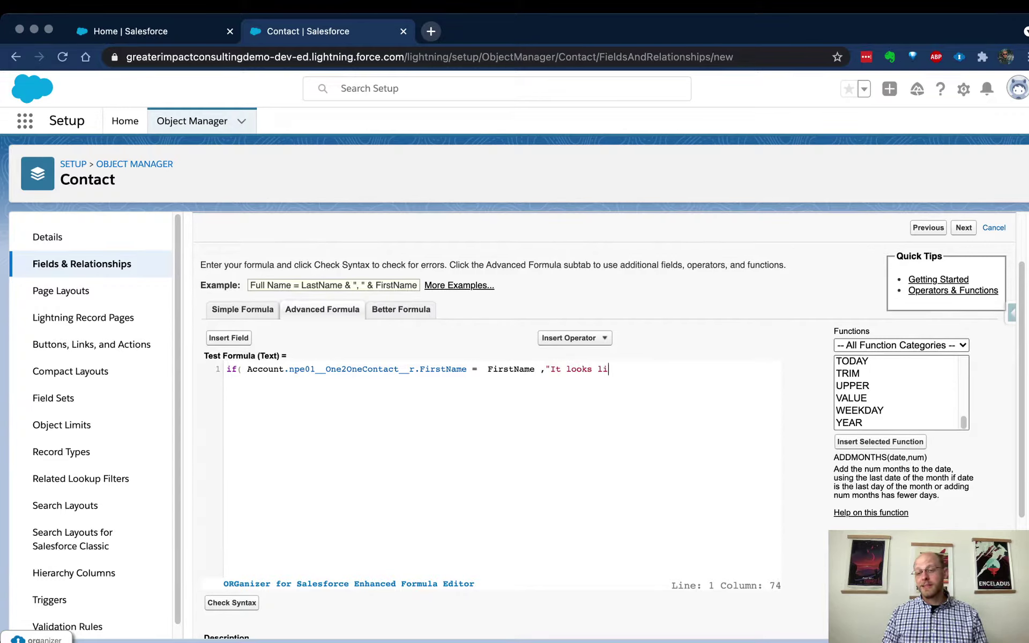
pyautogui.write('ke this is the pri')
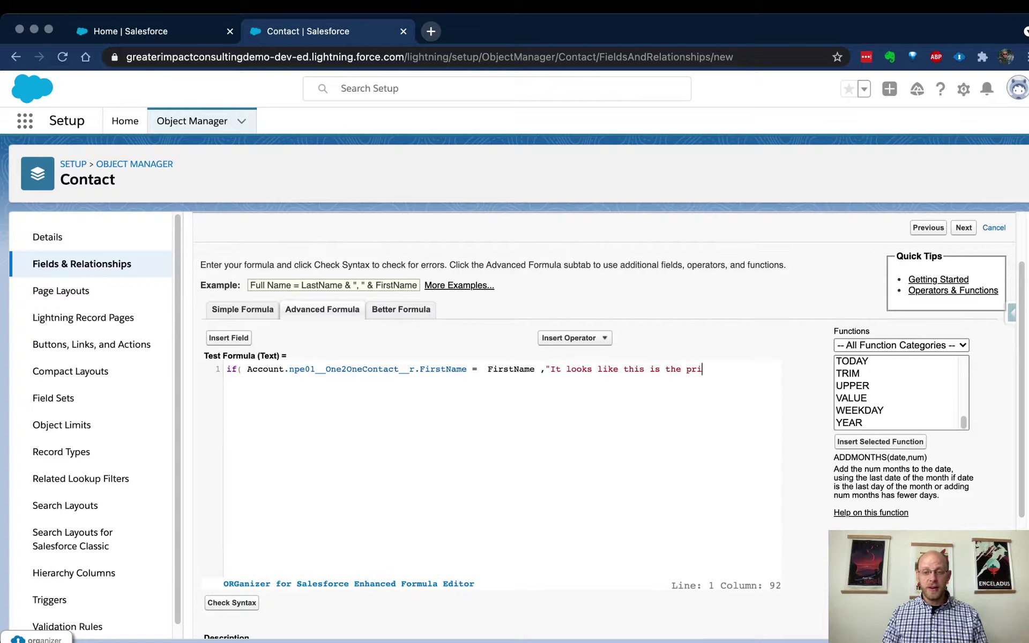
pyautogui.write('mary contact"')
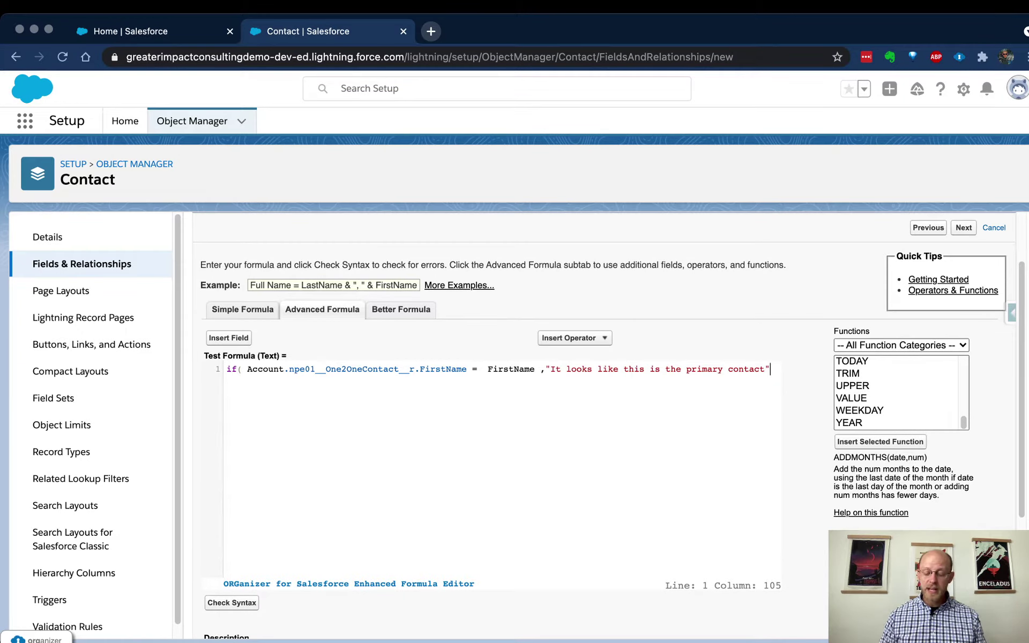
pyautogui.write(',')
pyautogui.press('BackSpace')
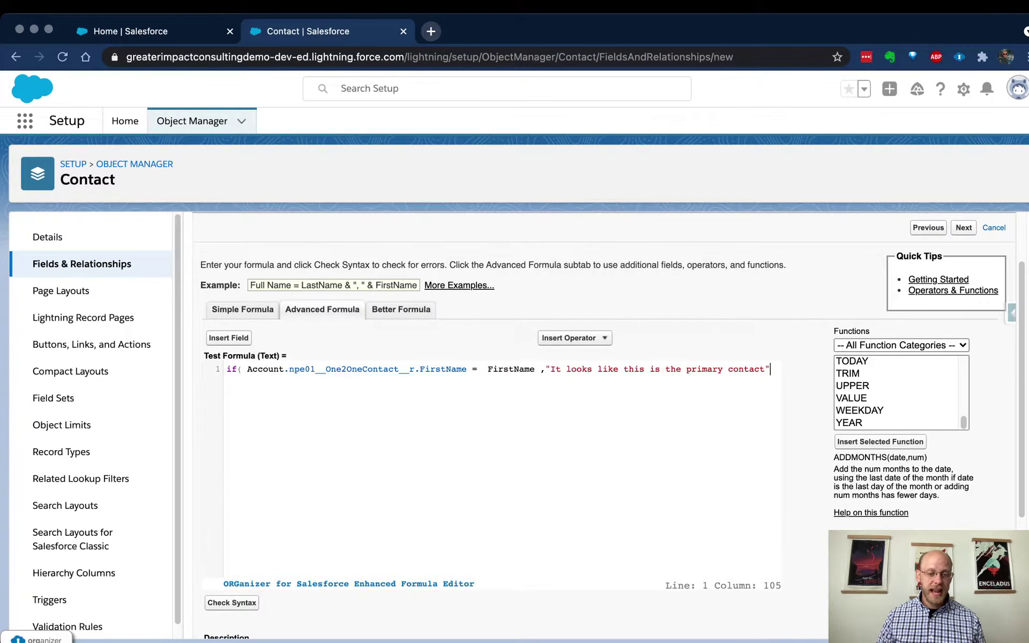
# Step: Check the formula's syntax and add the closing parenthesis to the IF function
pyautogui.click(232, 602)
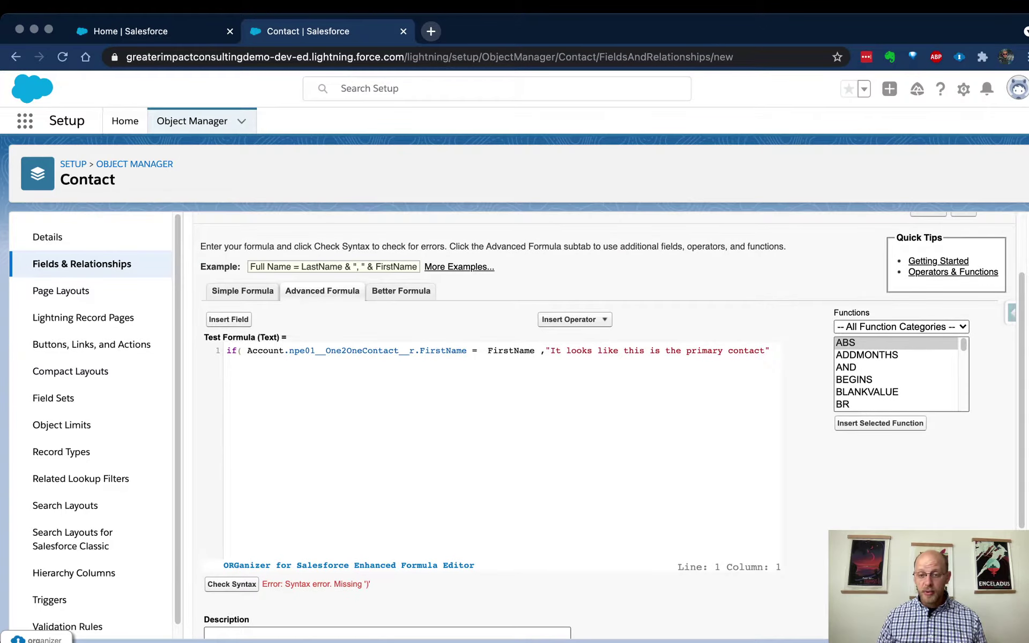
pyautogui.click(770, 350)
pyautogui.write(')')
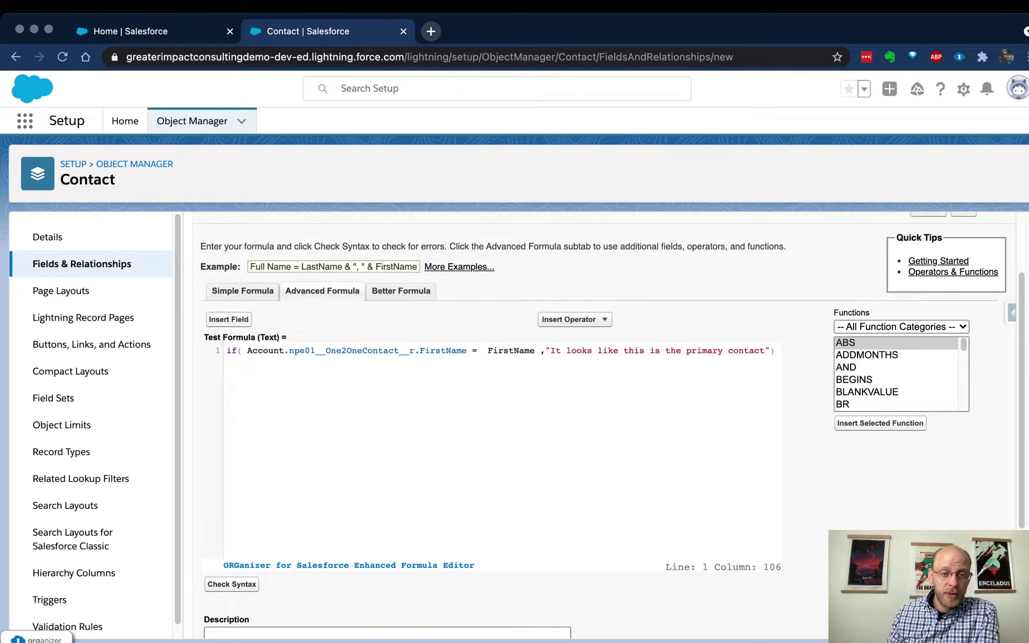
pyautogui.click(242, 290)
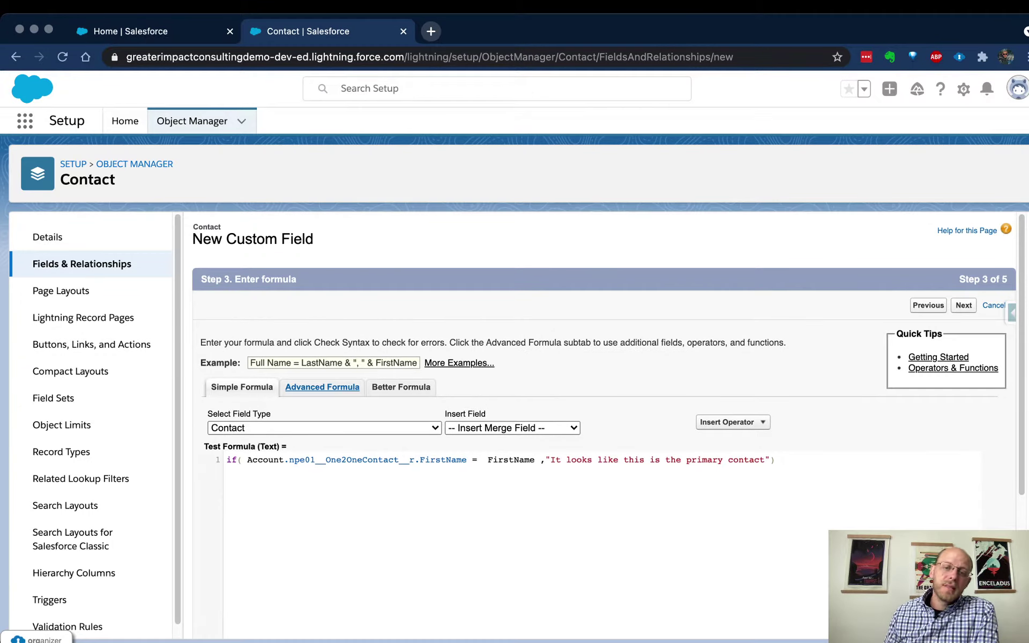
pyautogui.click(322, 387)
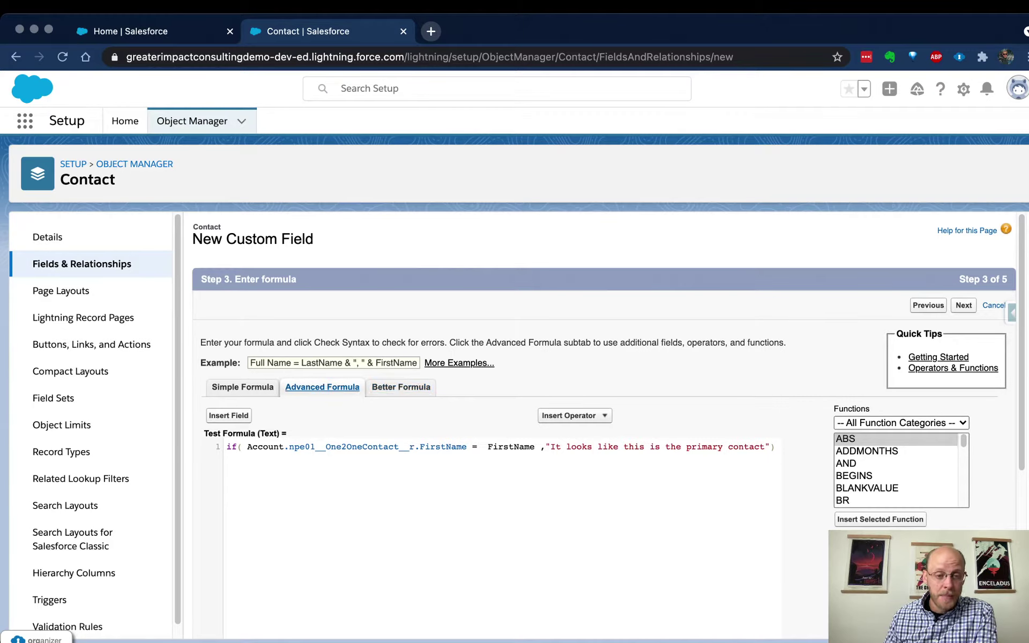
pyautogui.scroll(-1, 242, 387)
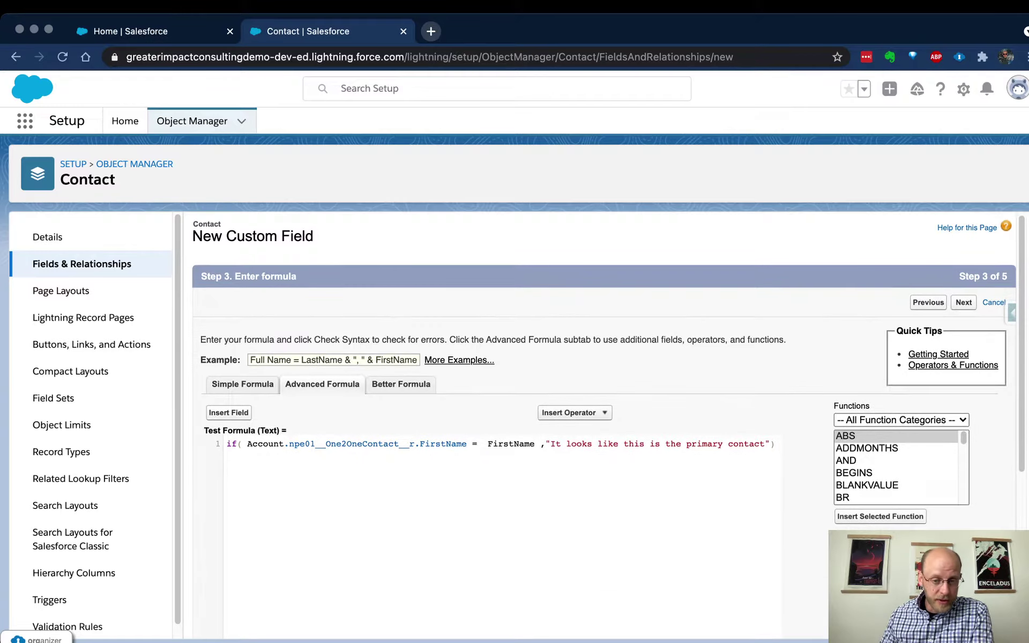
pyautogui.scroll(5, 604, 423)
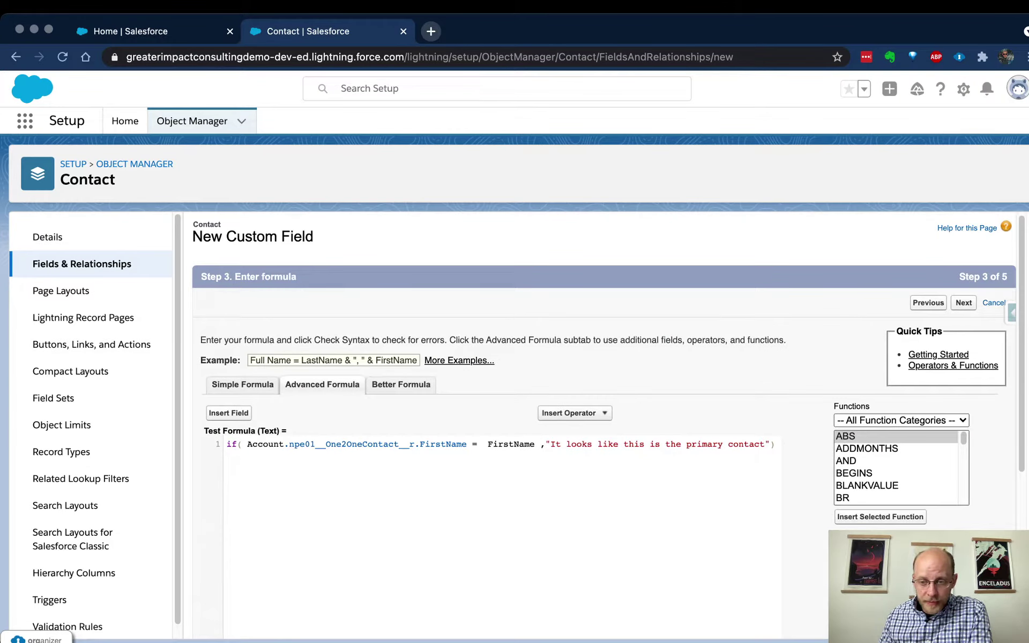
# Step: Add "Not the primary contact" as the IF function's value when false and continue to field-level security
pyautogui.write(',""')
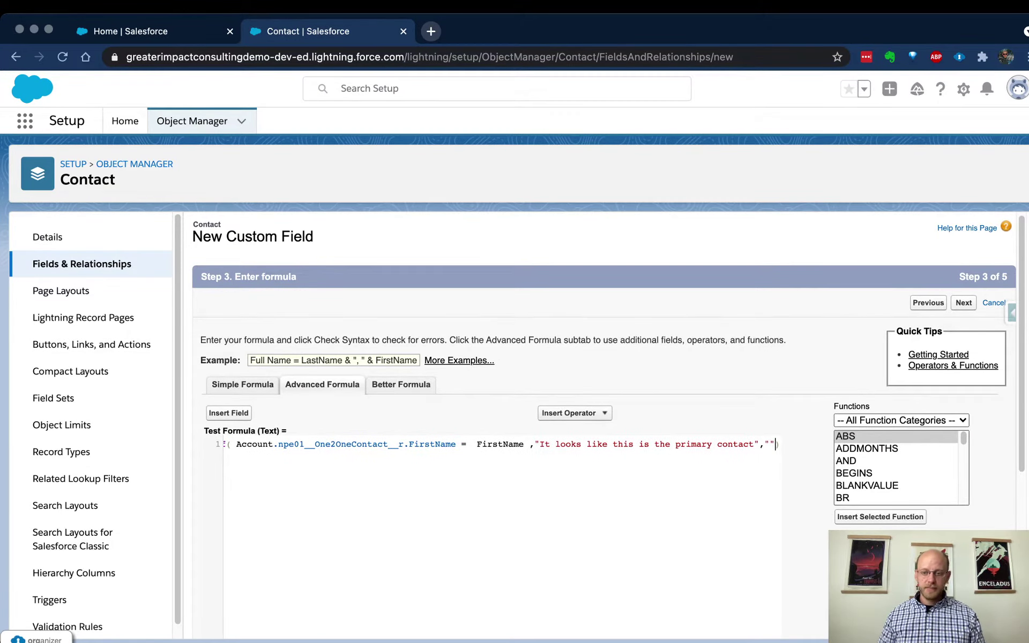
pyautogui.press('BackSpace')
pyautogui.press('BackSpace')
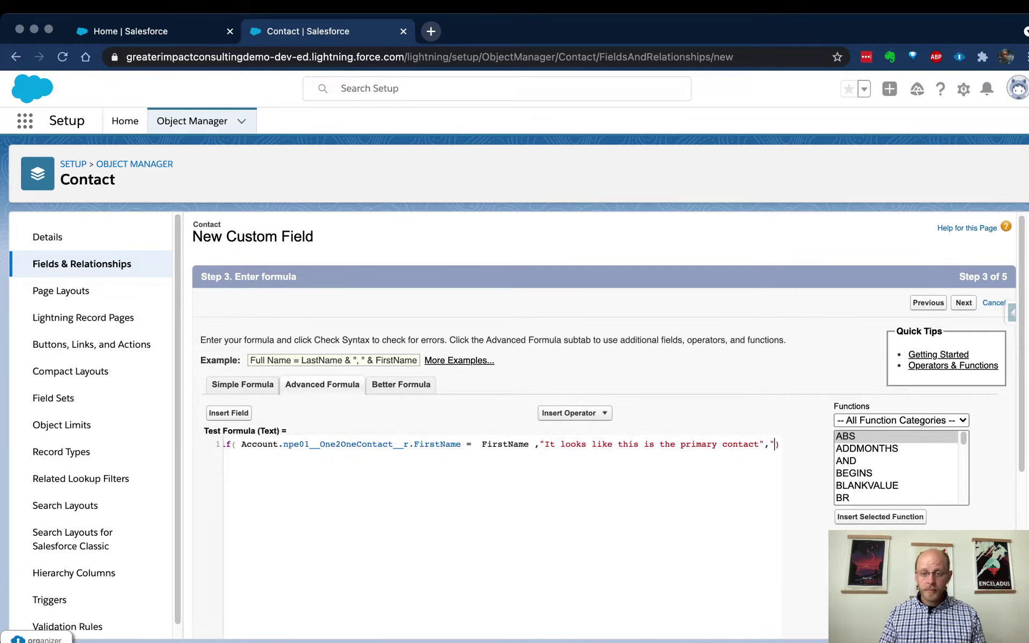
pyautogui.write('"Not the primary contact"')
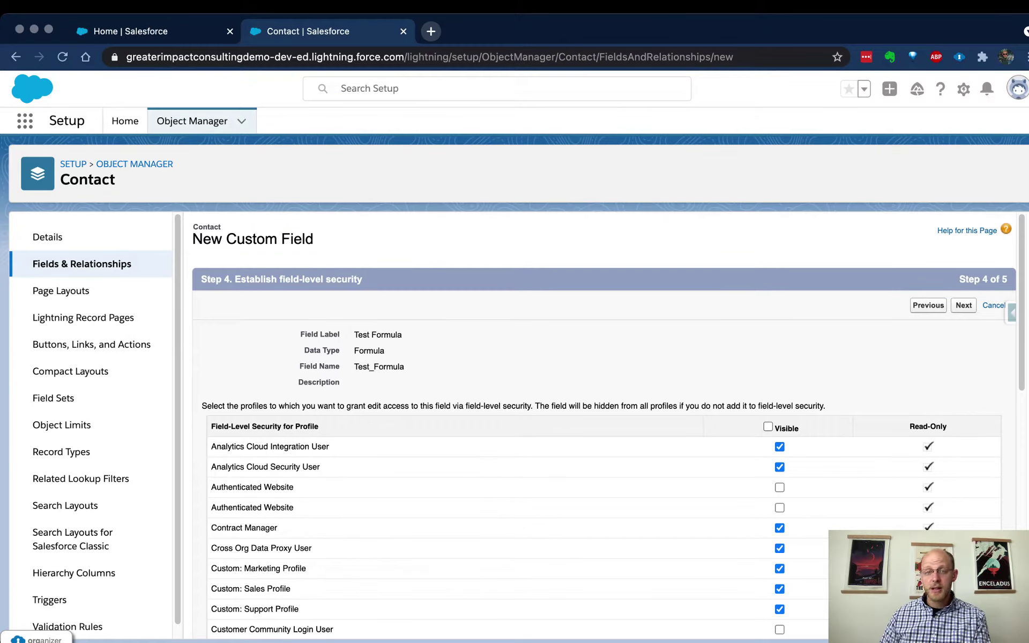
# Step: Review the profiles' visibility for Test Formula and continue to the page layout assignment with the default access
pyautogui.scroll(-2, 604, 429)
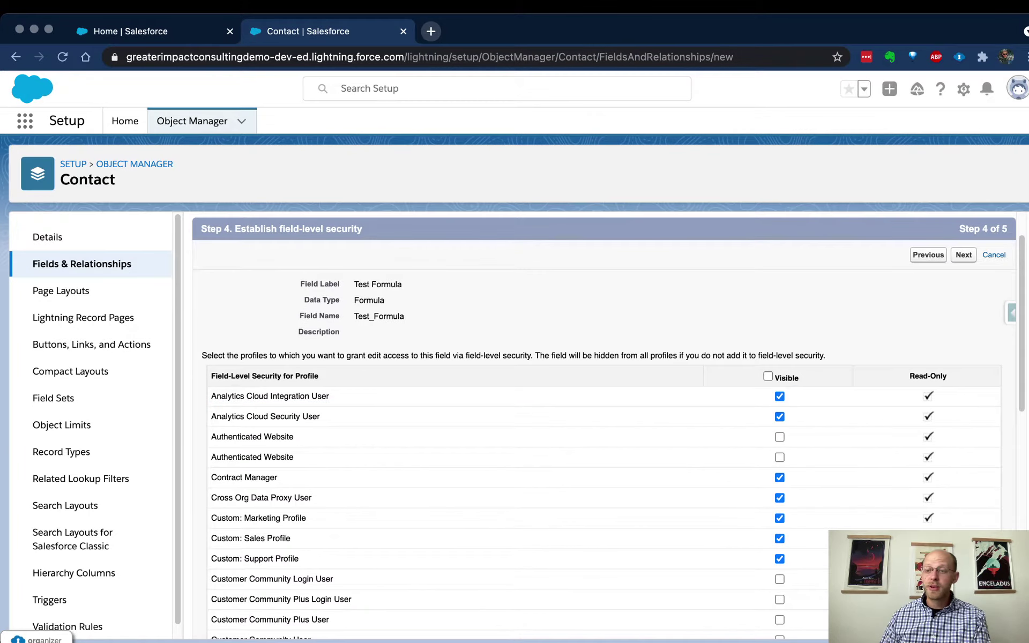
pyautogui.scroll(-8, 603, 428)
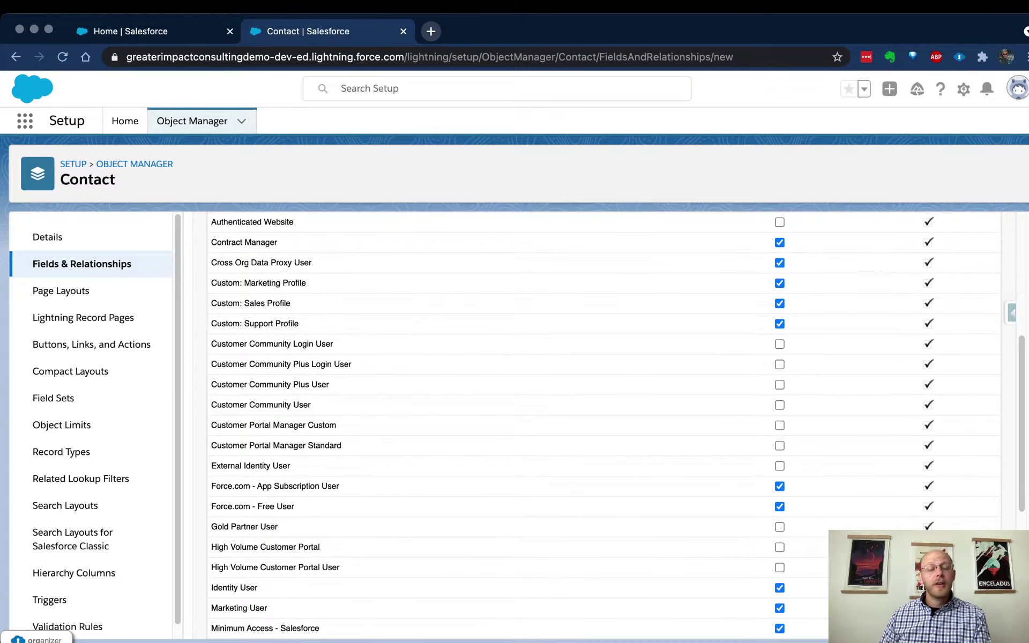
pyautogui.scroll(-1, 604, 373)
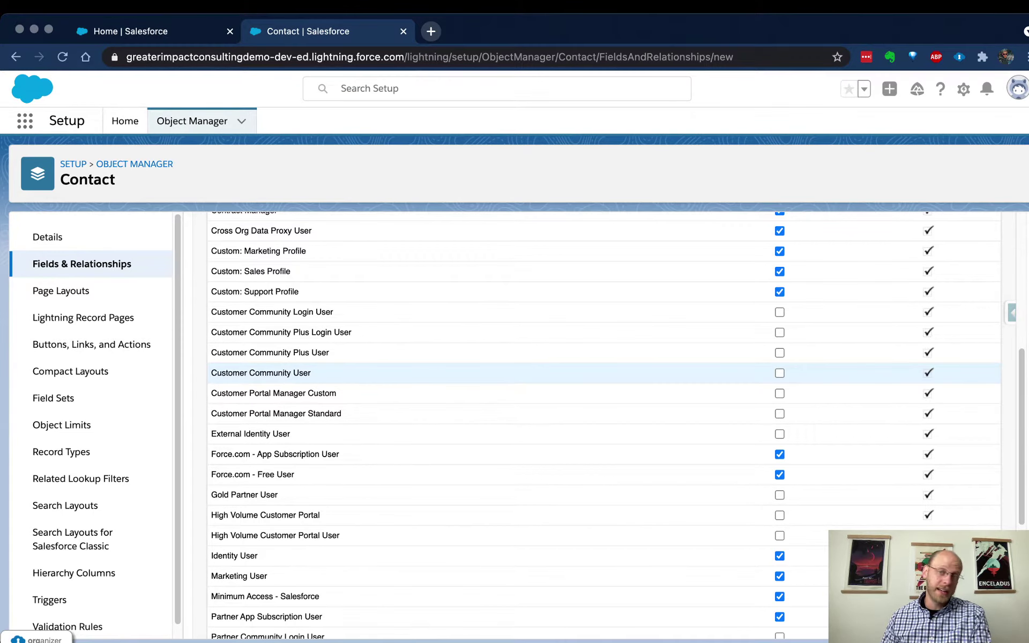
pyautogui.scroll(5, 604, 373)
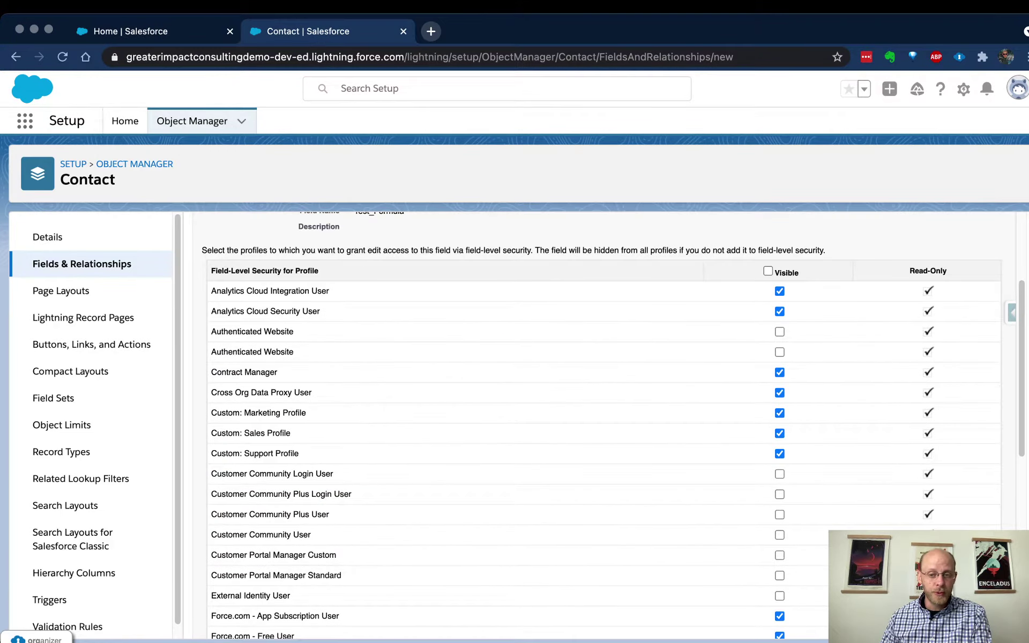
pyautogui.scroll(3, 604, 342)
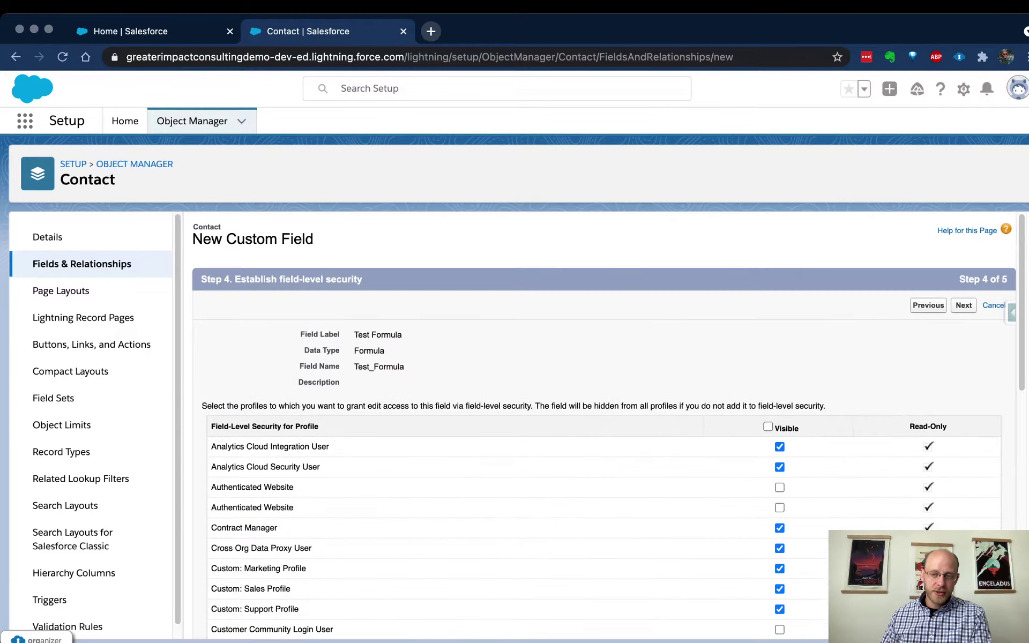
pyautogui.click(963, 305)
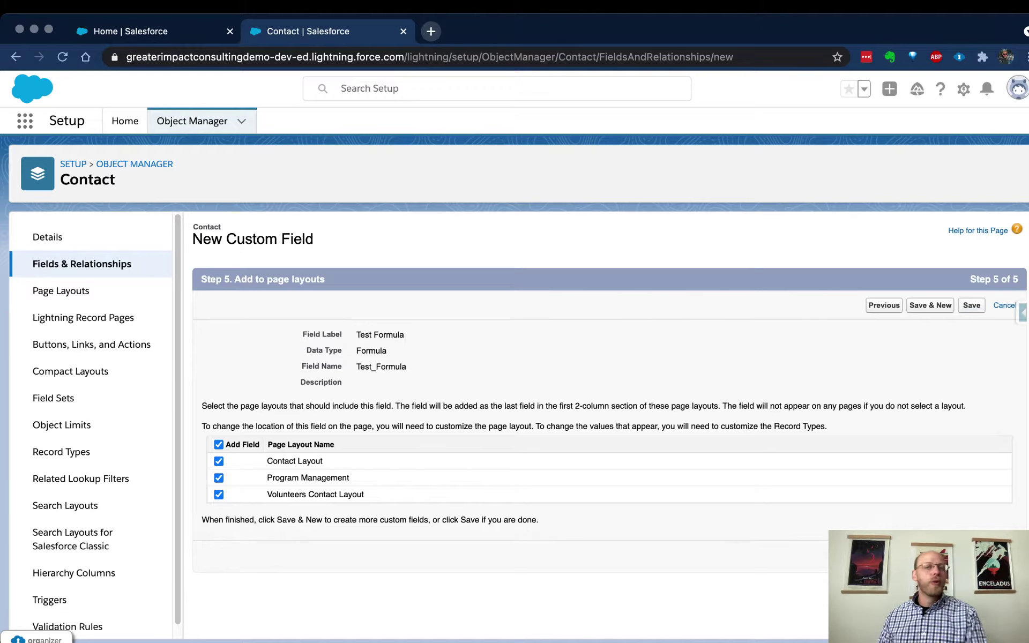
# Step: Cancel out of the page layout assignment and start a new Contact custom field of type Roll-Up Summary
pyautogui.click(1004, 306)
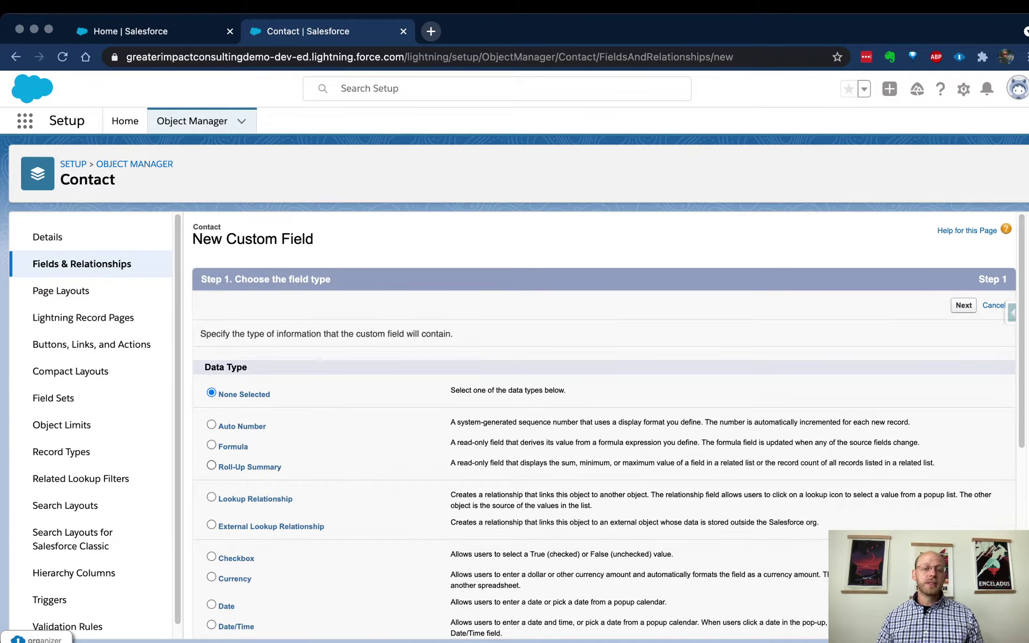
pyautogui.click(211, 465)
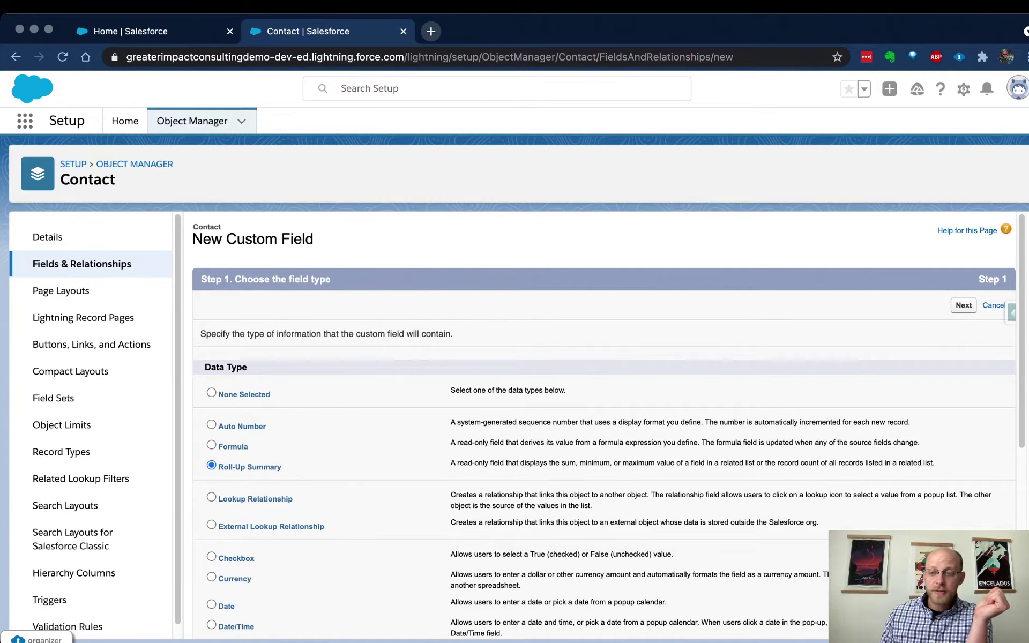
pyautogui.click(963, 305)
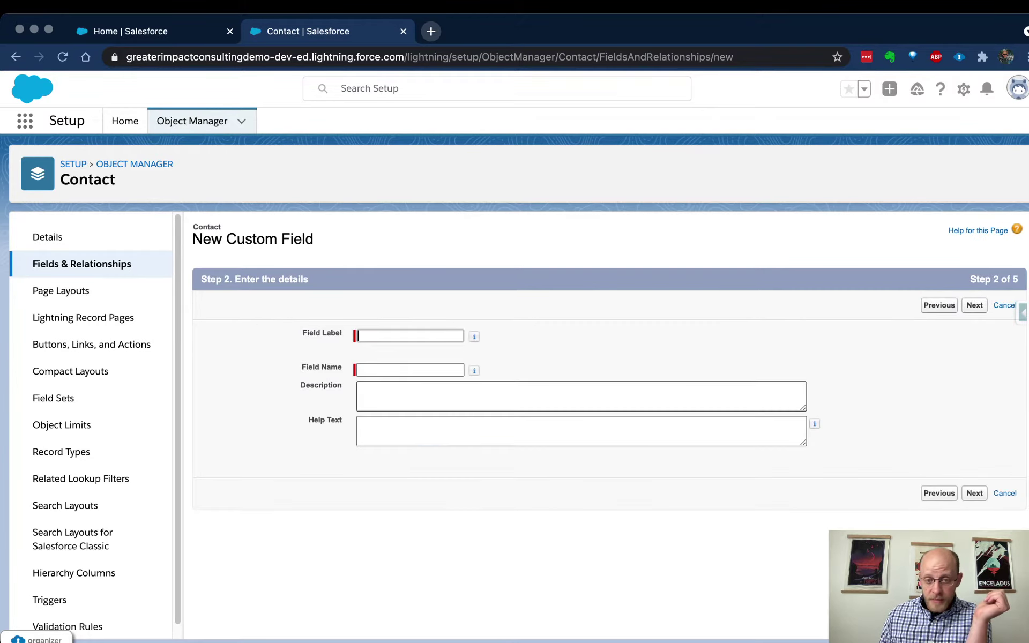
# Step: Label the roll-up summary field asdf, fill in its field name and continue to the summary calculation
pyautogui.write('asdf')
pyautogui.press('Tab')
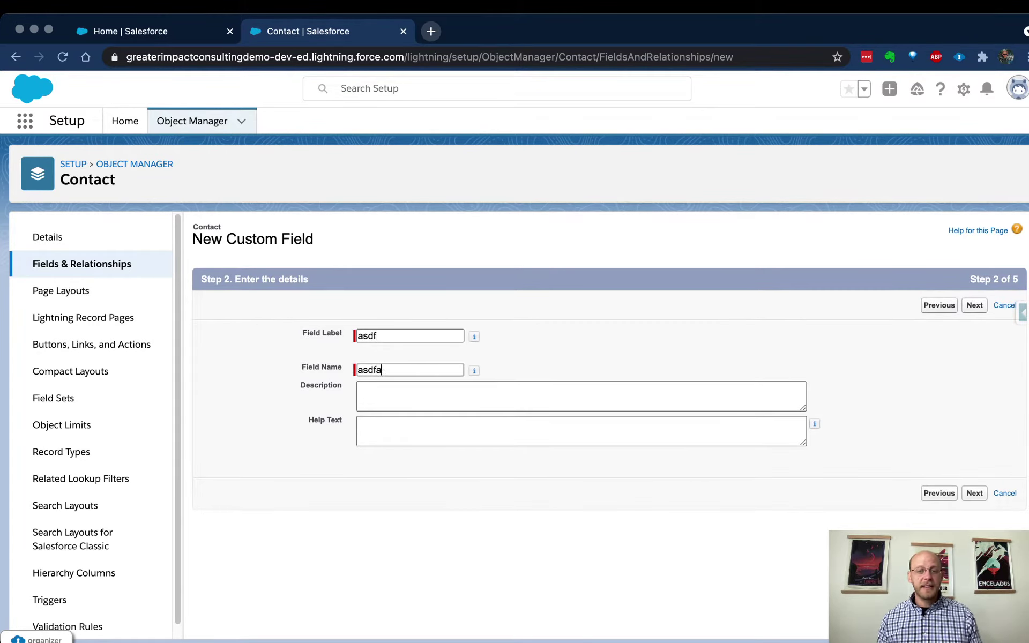
pyautogui.write('asdf')
pyautogui.click(974, 493)
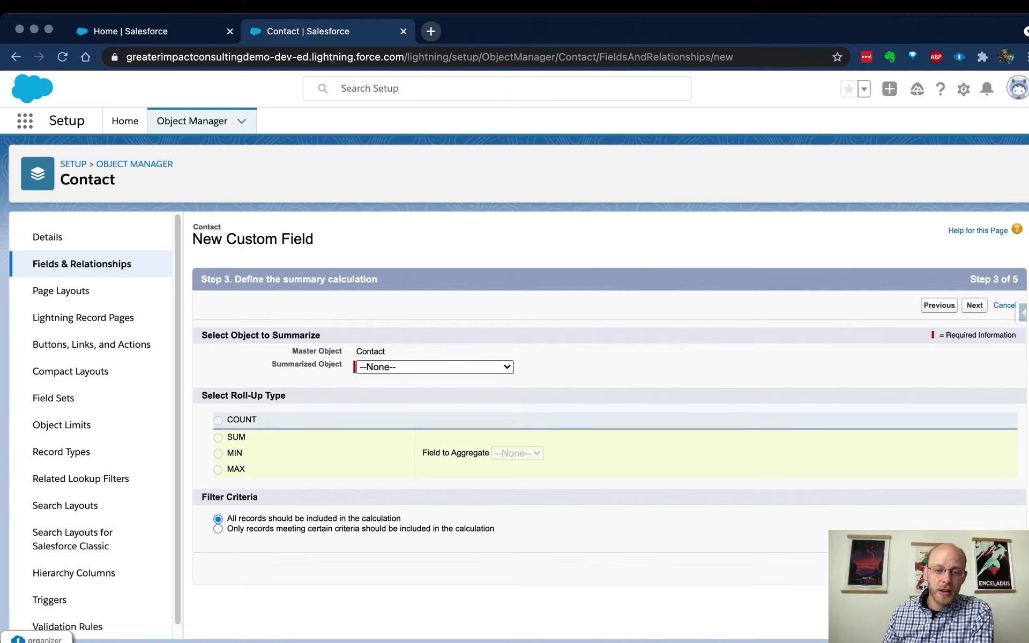
# Step: Set Affiliations as the summarized object and COUNT as the roll-up type
pyautogui.click(434, 367)
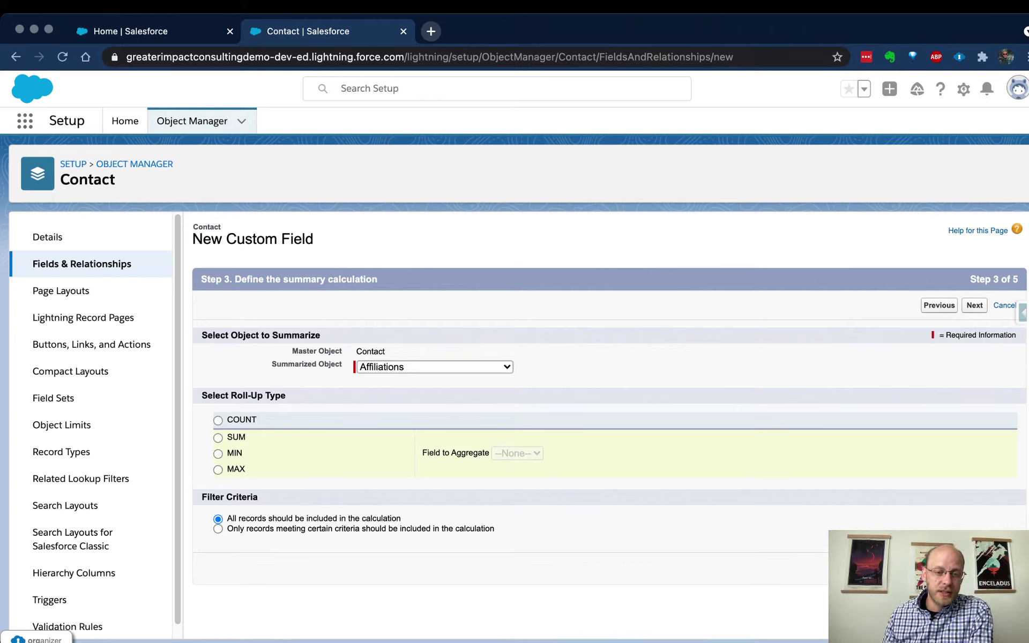
pyautogui.click(218, 420)
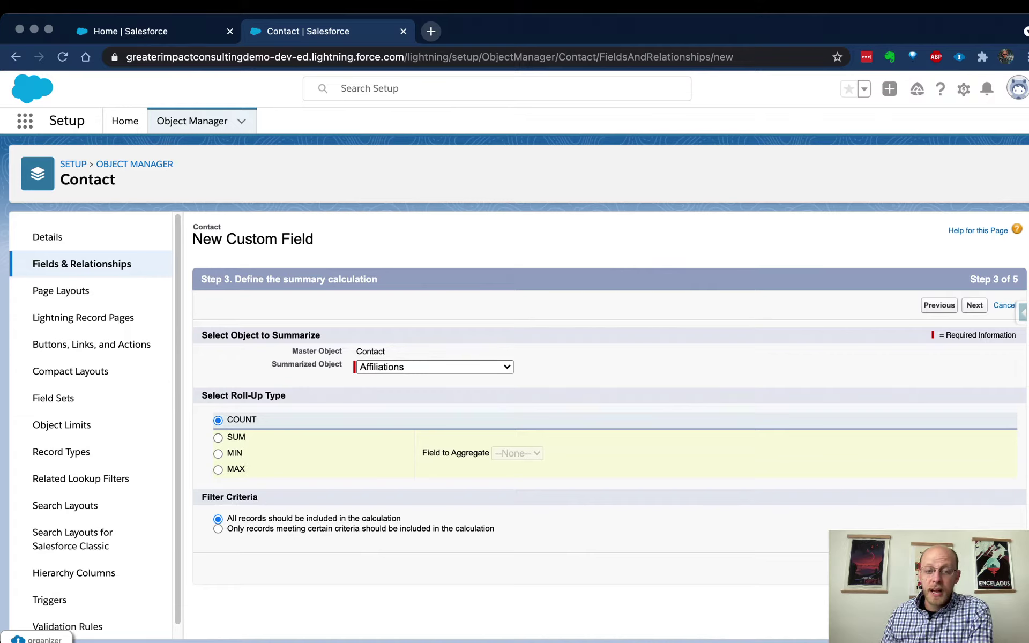
# Step: Try limiting the Affiliations count to records meeting a filter on Role with the equals operator, and cancel the roll-up summary field
pyautogui.click(217, 529)
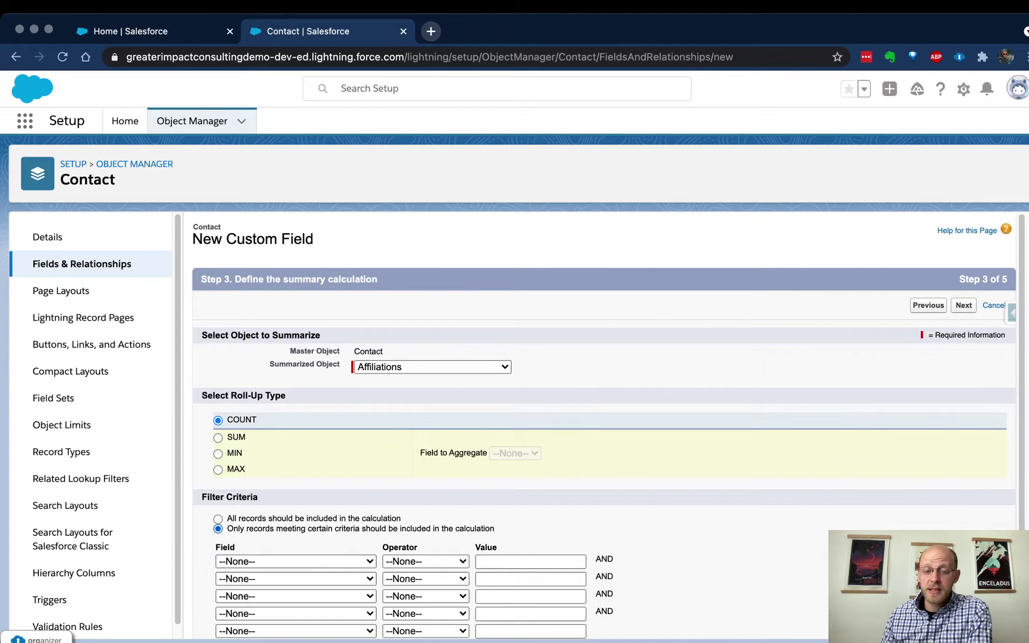
pyautogui.scroll(-1, 605, 428)
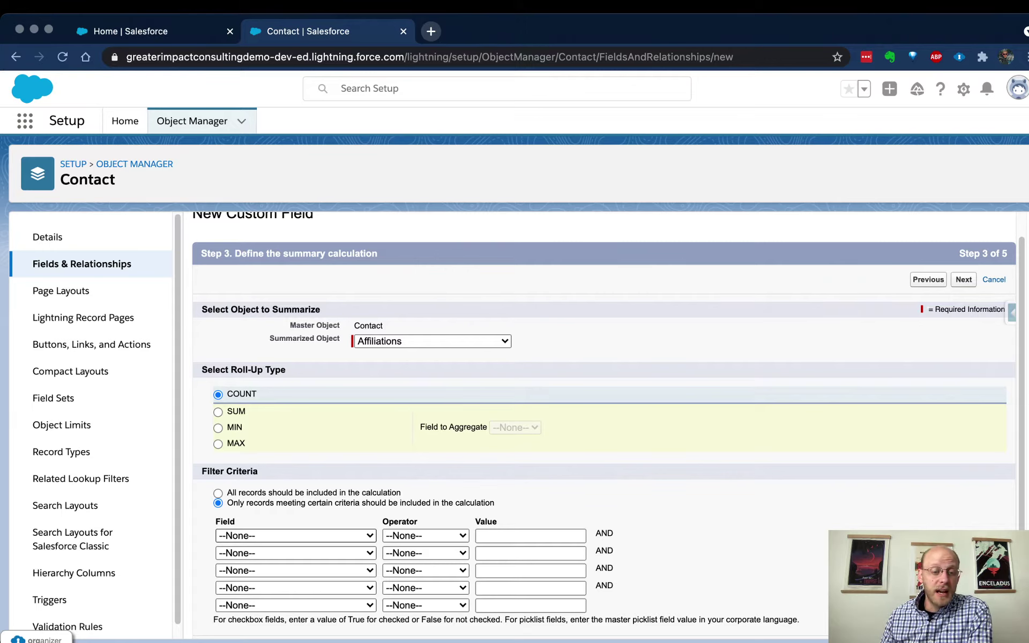
pyautogui.click(296, 535)
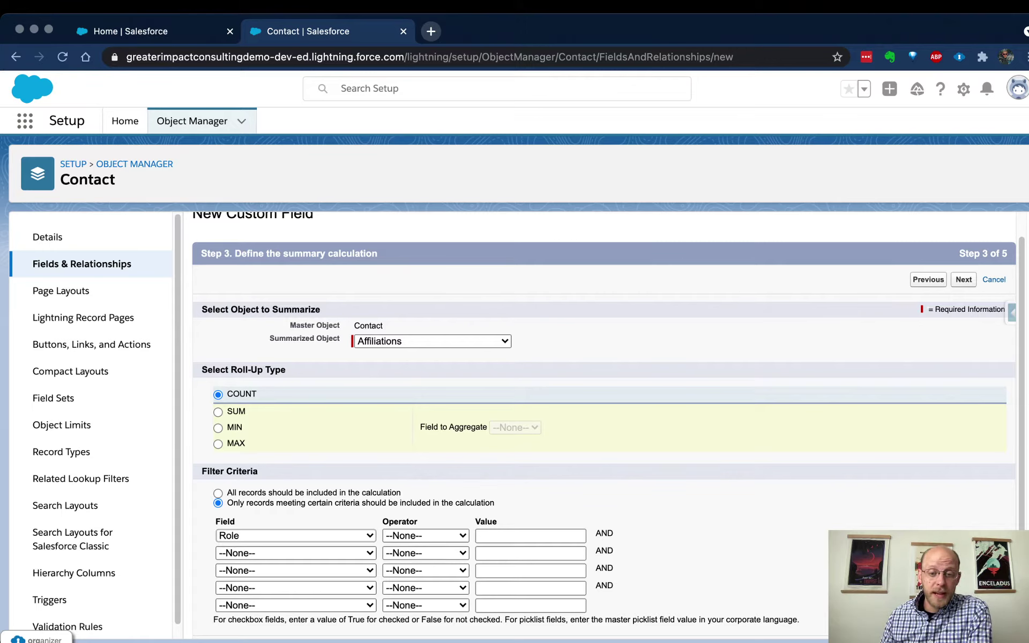
pyautogui.press('Tab')
pyautogui.press('Down')
pyautogui.press('Tab')
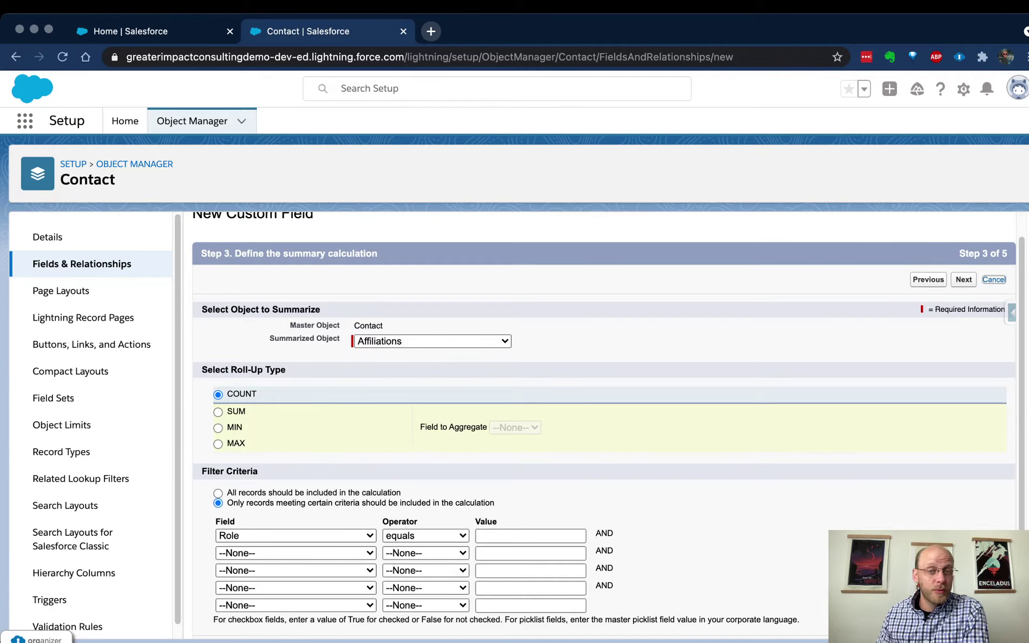
pyautogui.click(994, 279)
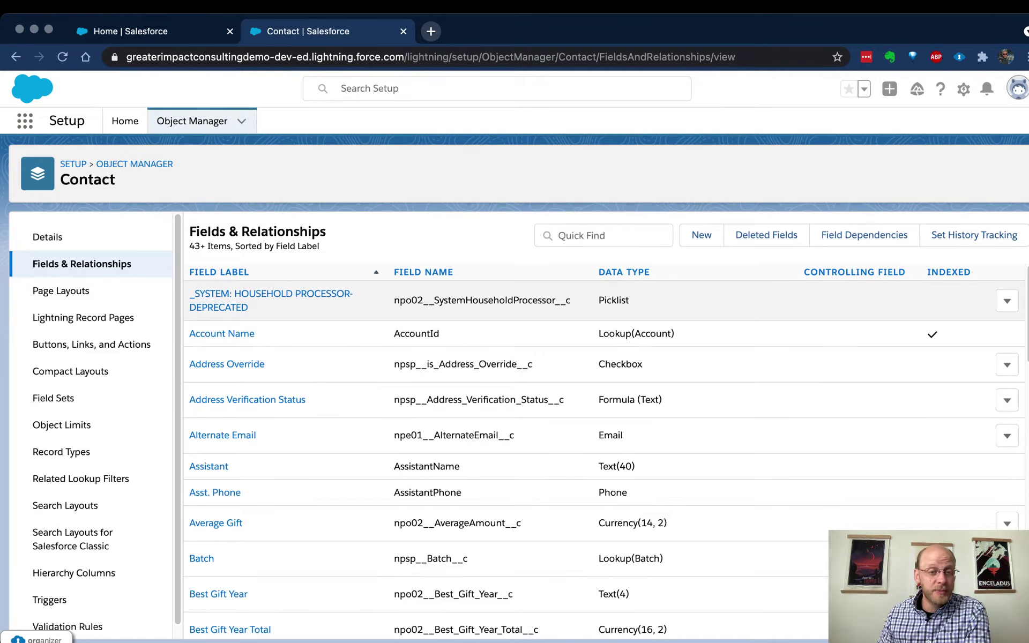
# Step: Start a new Contact custom field of type Lookup Relationship and relate it to Service Delivery
pyautogui.click(701, 235)
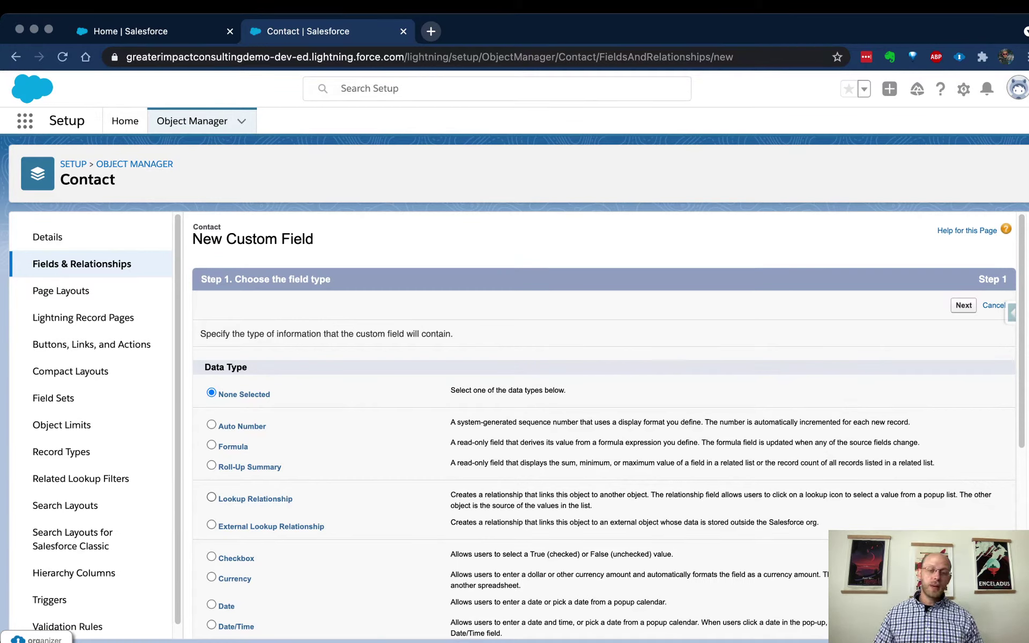
pyautogui.click(212, 497)
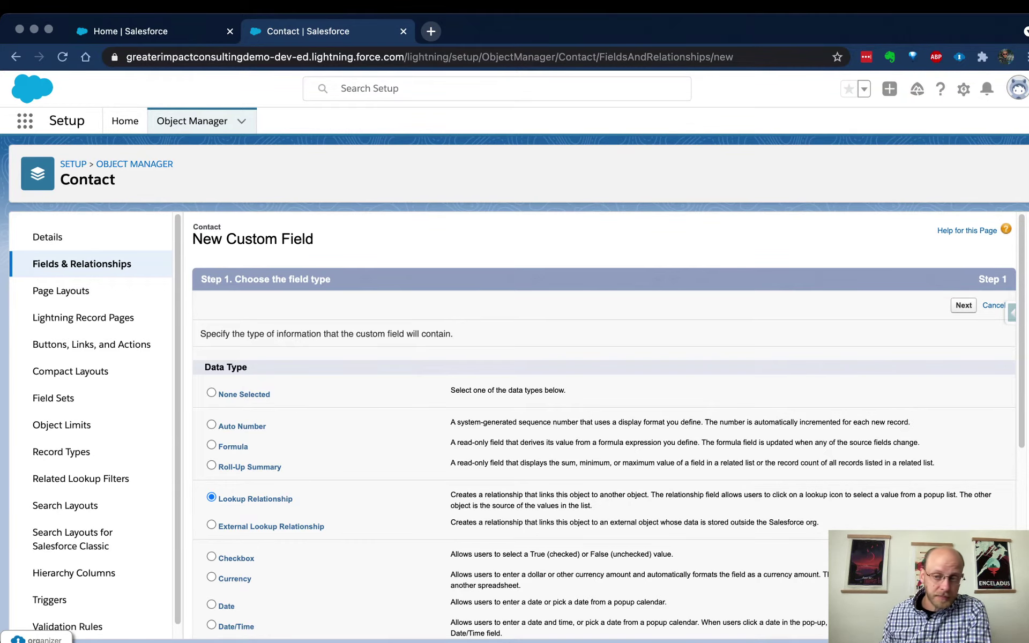
pyautogui.click(963, 305)
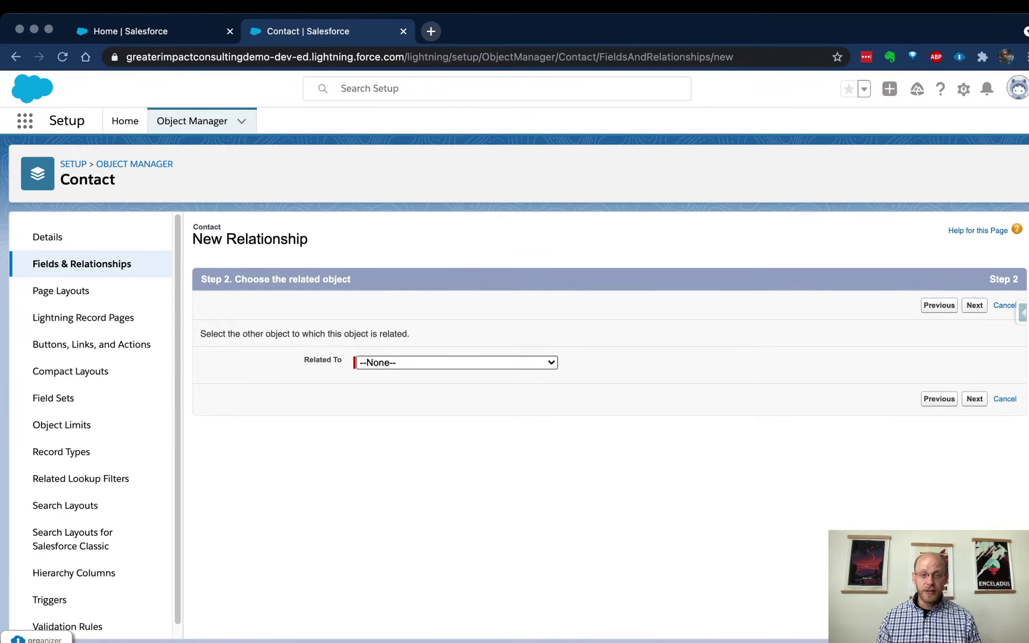
pyautogui.press('Return')
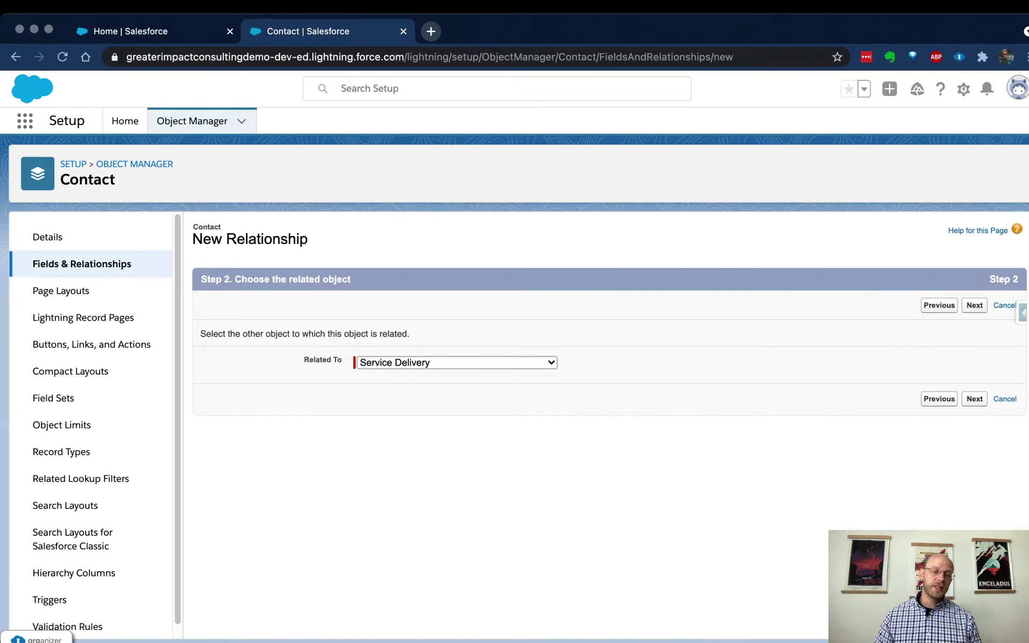
pyautogui.click(975, 399)
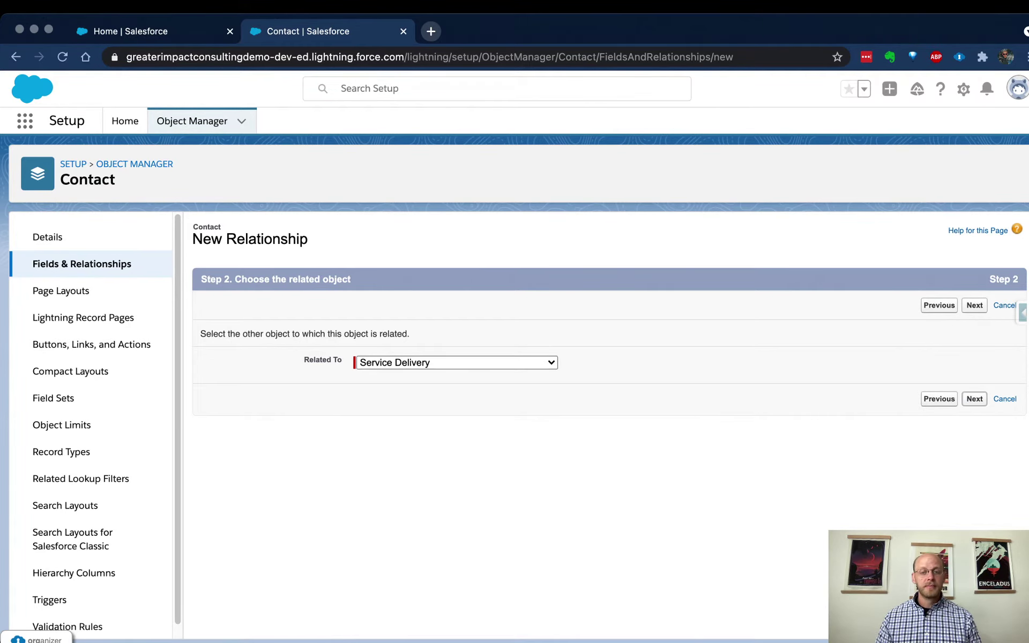
# Step: Name the lookup field Service_Delivery, go through the default security and page layout settings to the related lists, and cancel without saving
pyautogui.scroll(-1, 609, 425)
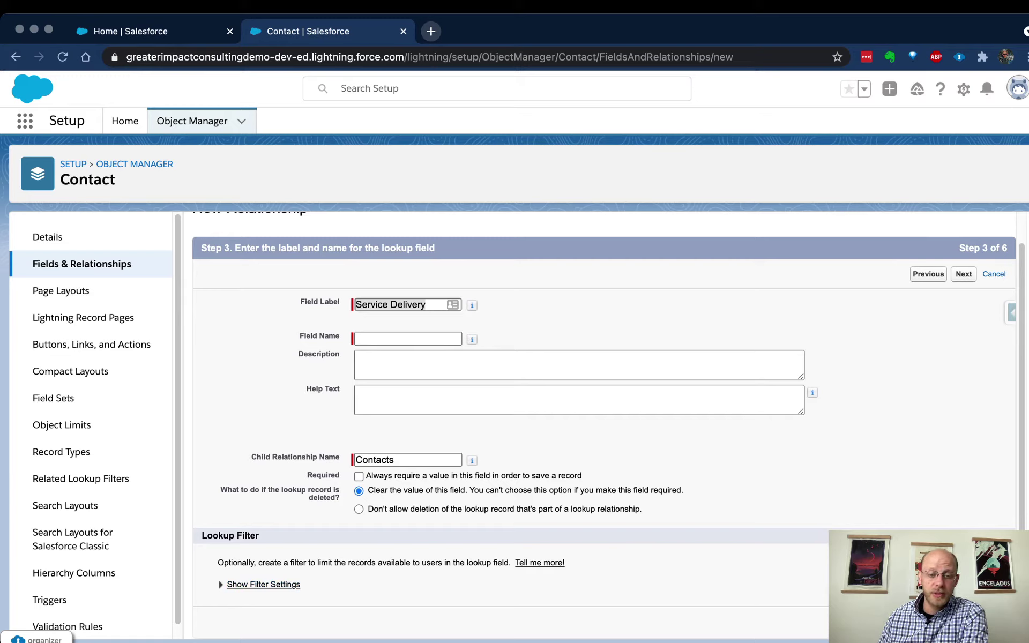
pyautogui.press('Tab')
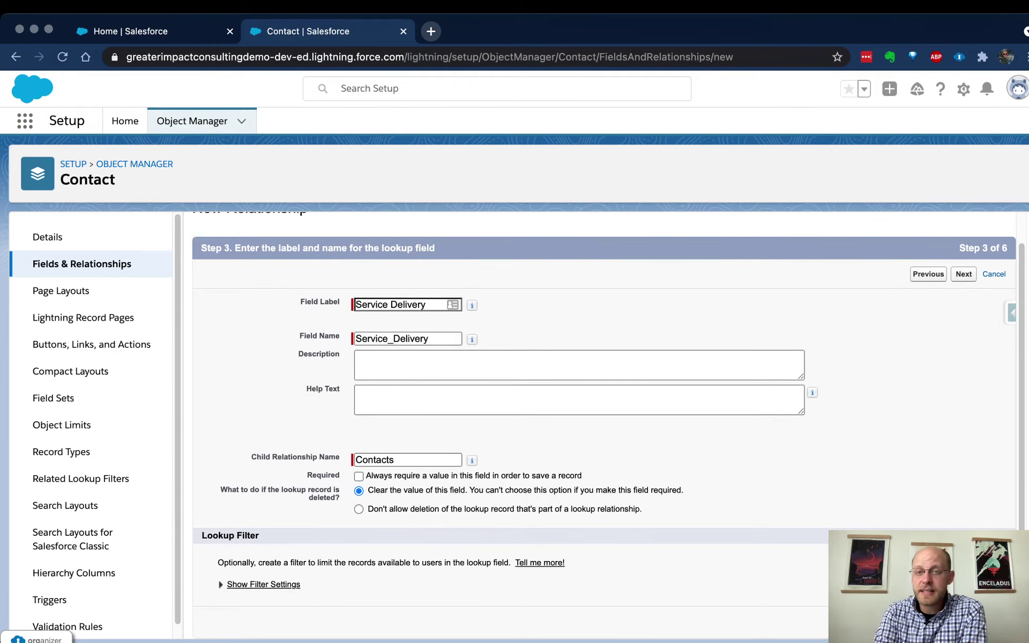
pyautogui.press('Return')
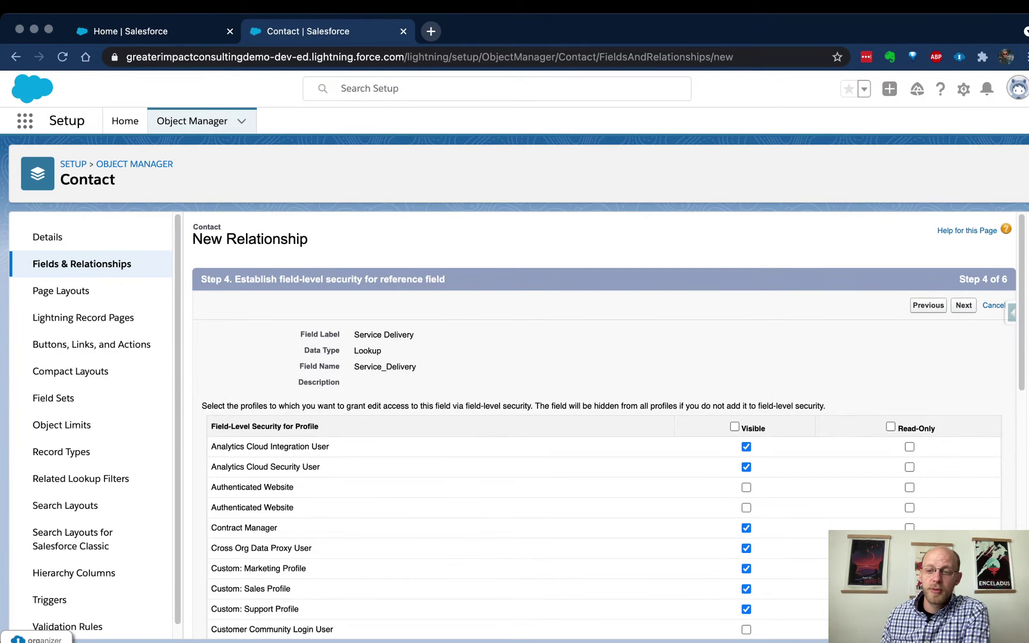
pyautogui.press('Return')
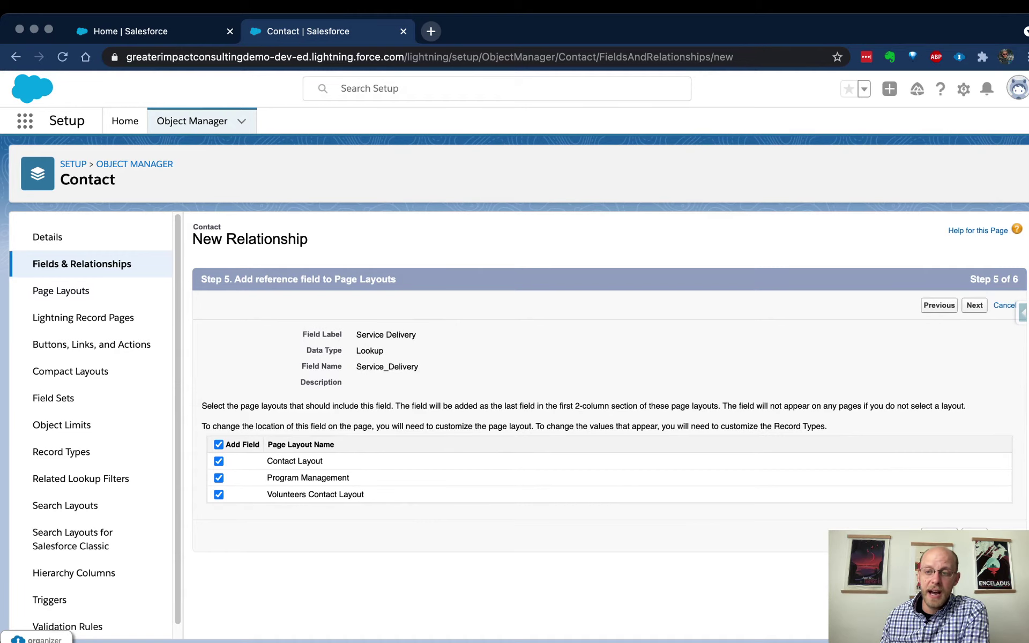
pyautogui.press('Return')
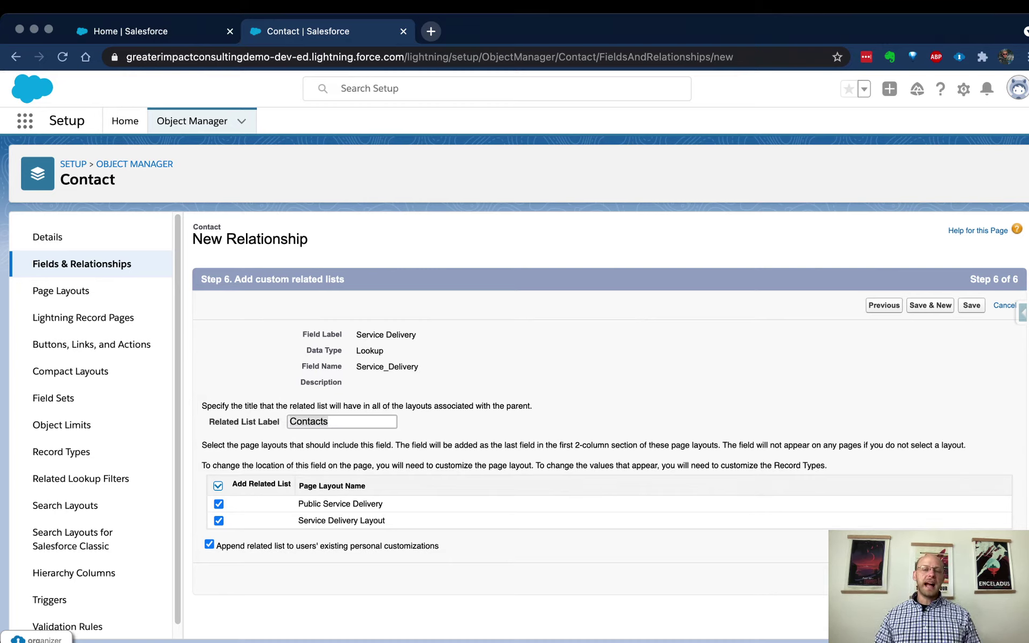
pyautogui.click(1004, 306)
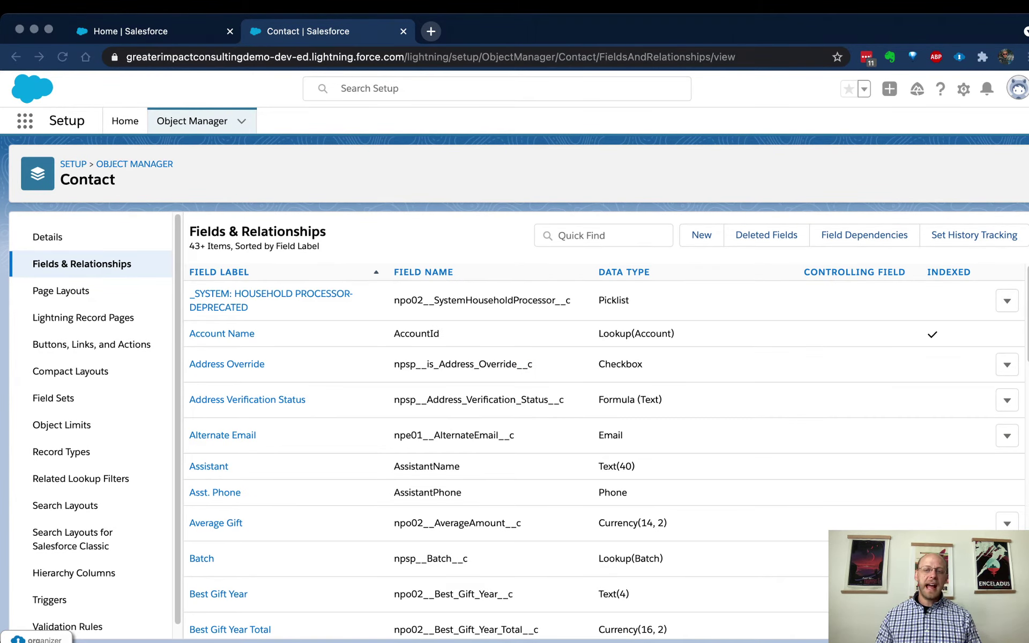
# Step: Start another new Contact custom field and choose External Lookup Relationship as its data type
pyautogui.click(701, 235)
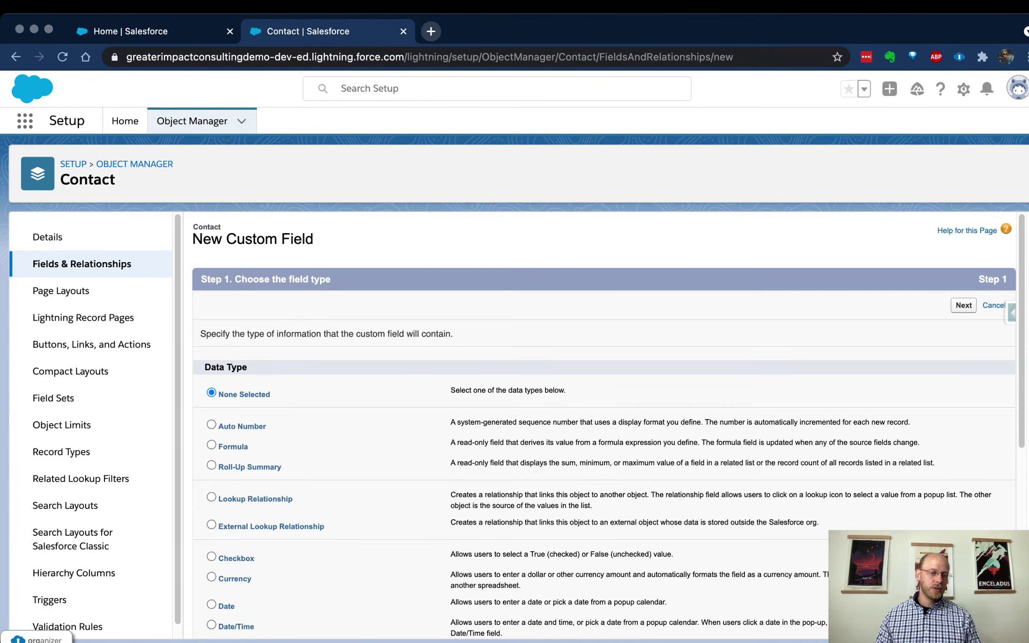
pyautogui.click(211, 524)
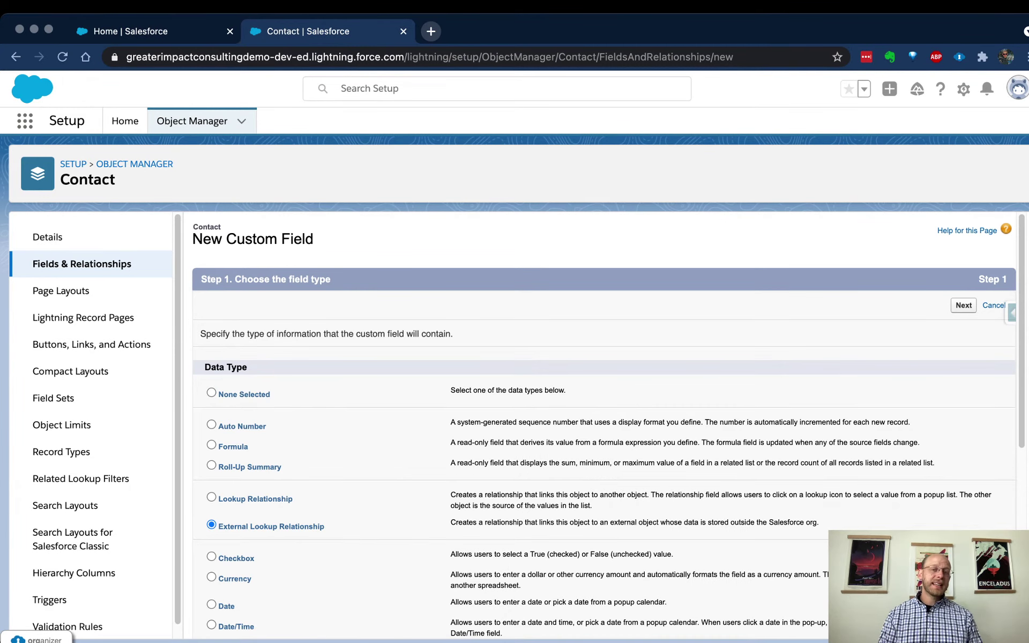